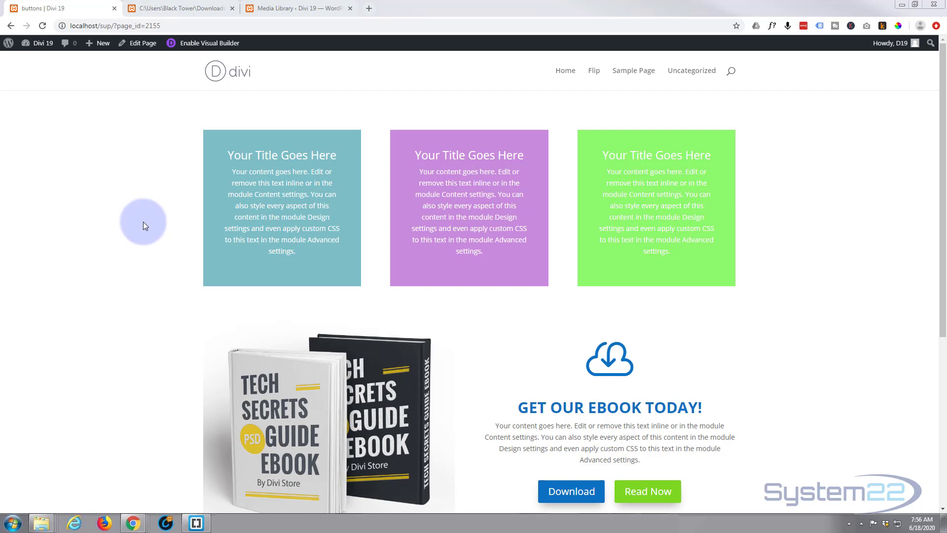
Step: Test the Download and Read Now buttons in the ebook section, and close the PDF tab that opens
scroll(140, 225, "down", 4)
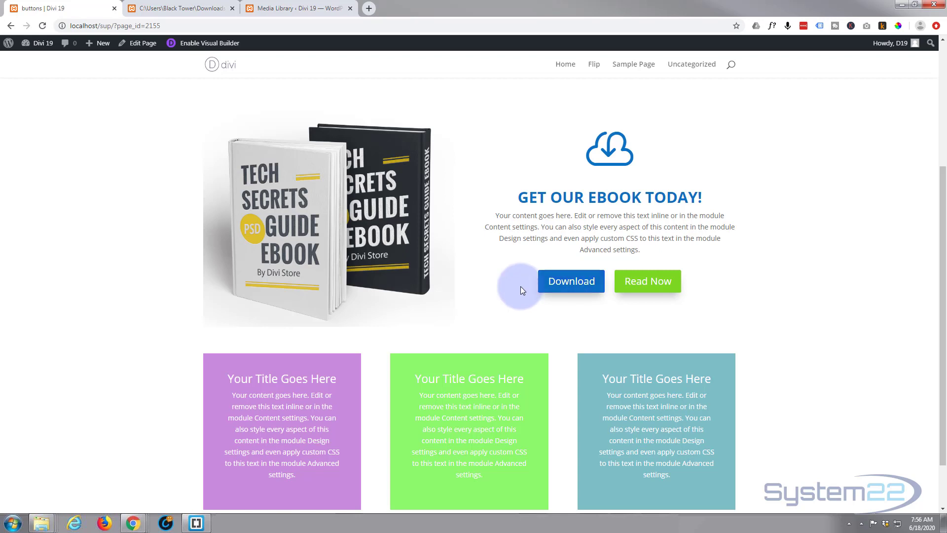
left_click(564, 290)
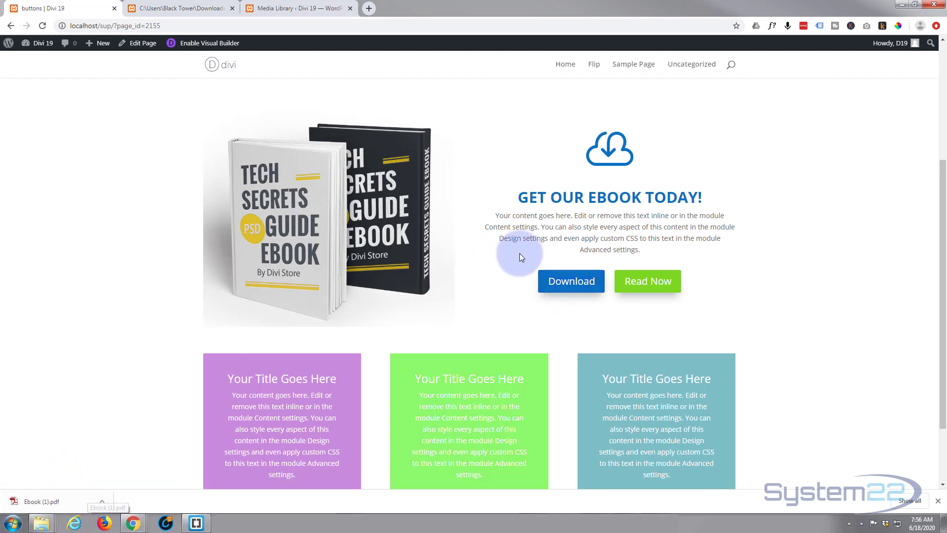
left_click(641, 286)
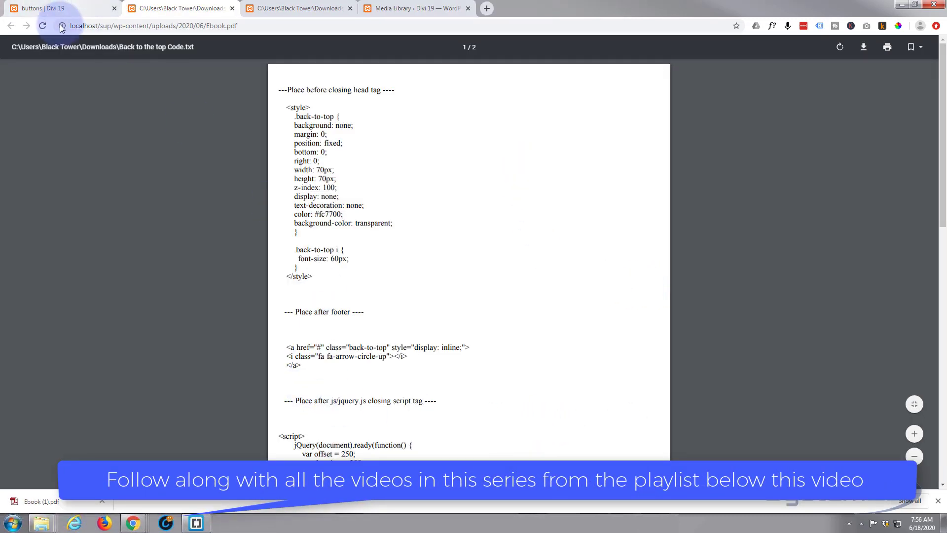
left_click(233, 8)
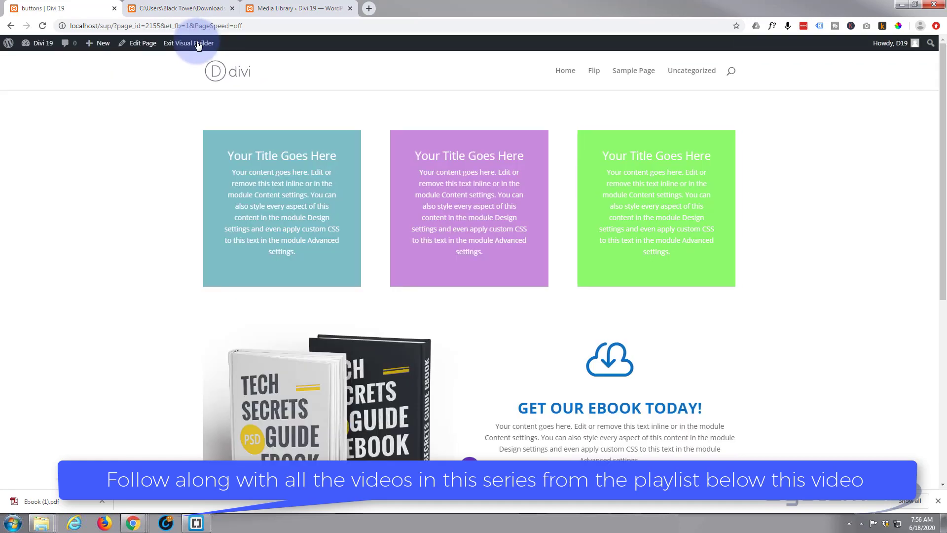
Step: In the Visual Builder, delete the module holding the Download and Read Now buttons below the ebook text
left_click(939, 501)
scroll(657, 281, "down", 4)
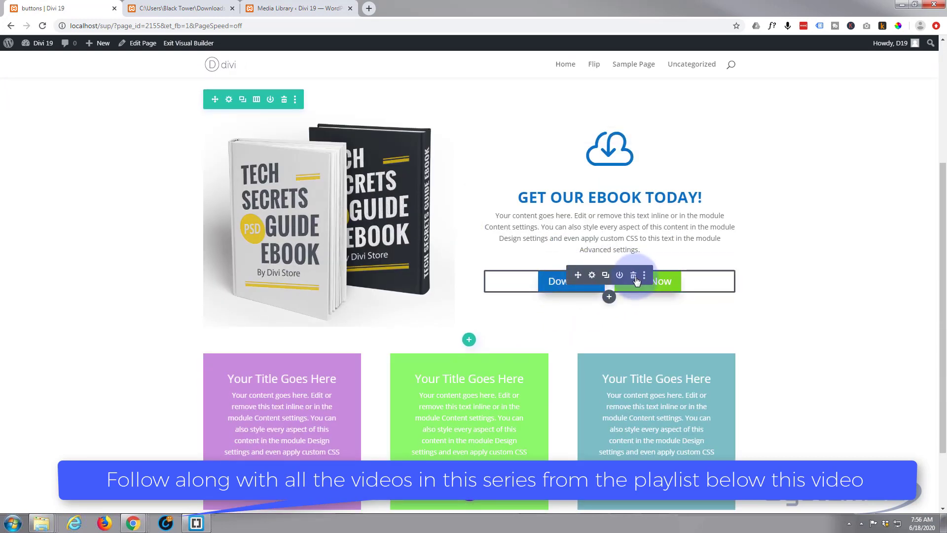
left_click(634, 277)
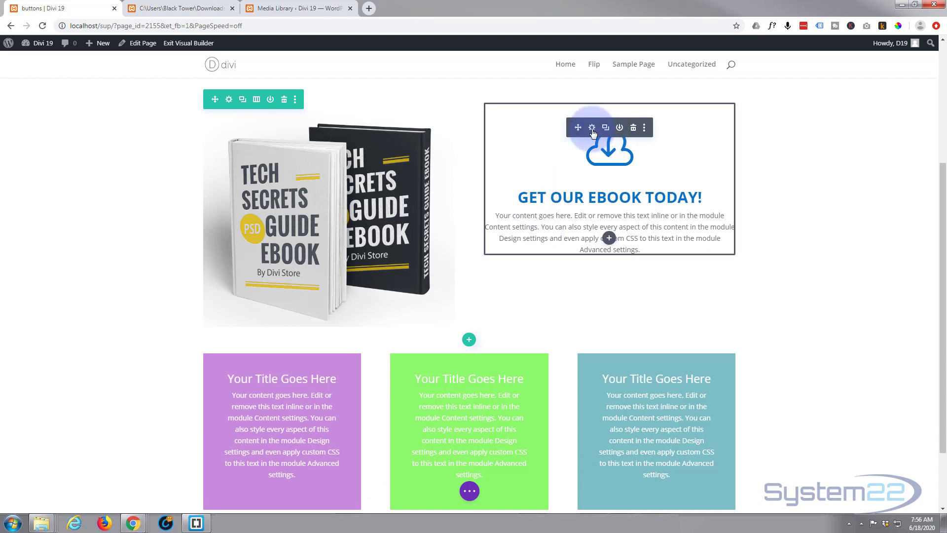
Step: Insert a Supreme Button module below the "Get Our Ebook Today!" blurb
left_click(610, 239)
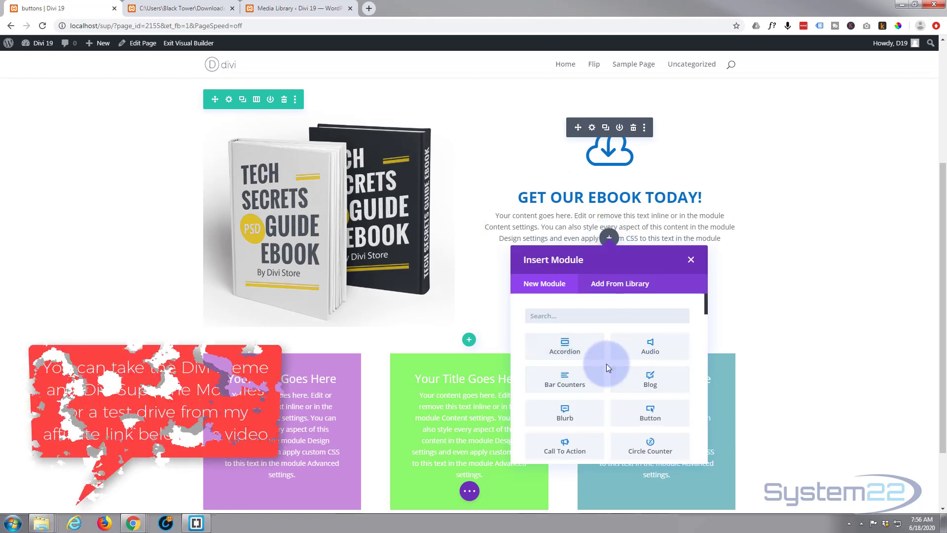
scroll(606, 363, "down", 2)
scroll(606, 363, "down", 9)
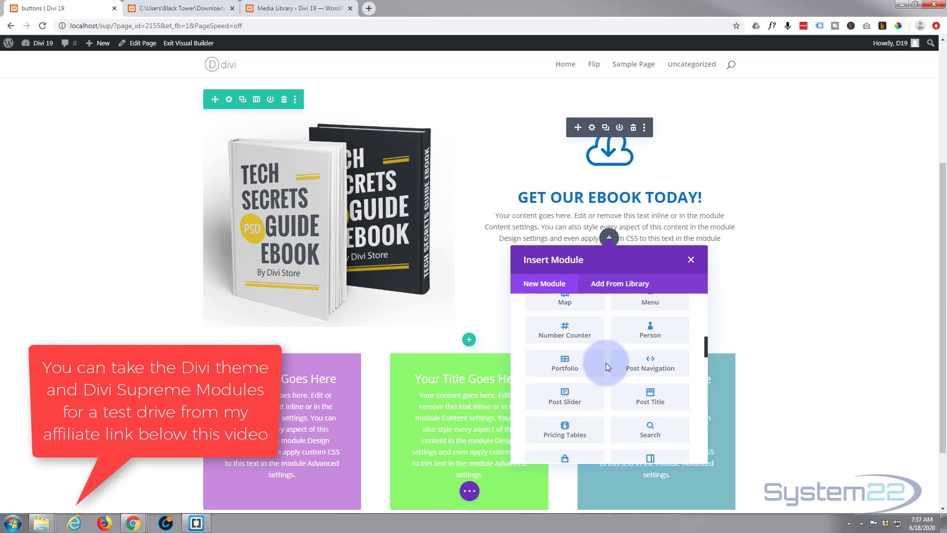
scroll(606, 366, "down", 5)
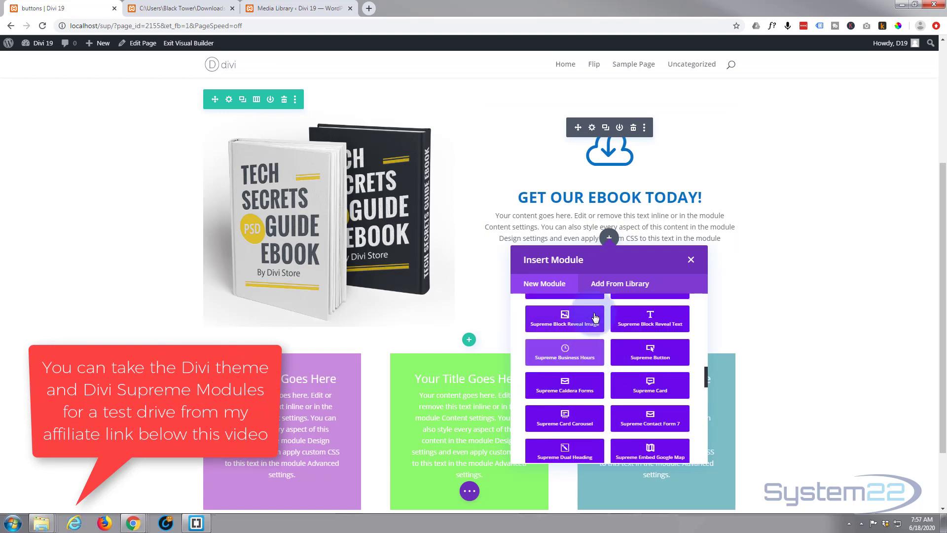
scroll(591, 369, "down", 5)
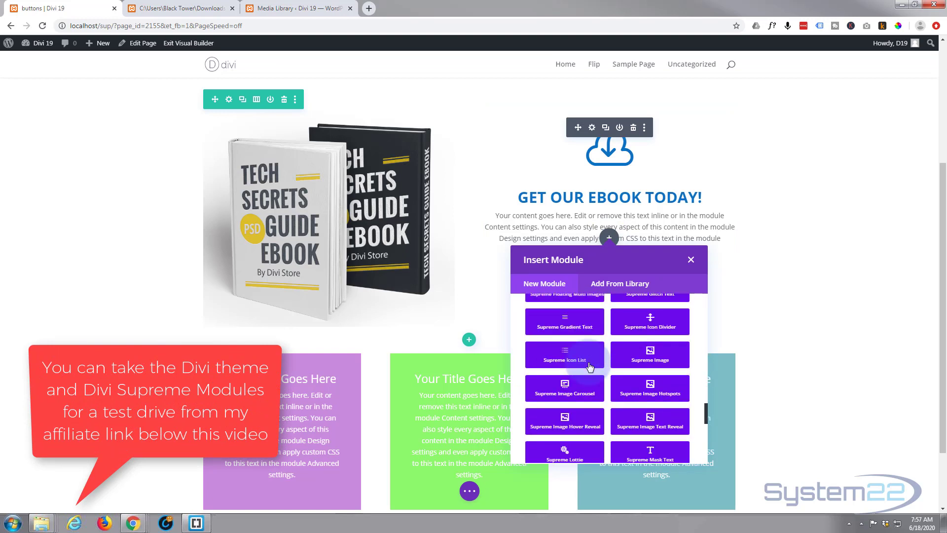
scroll(590, 365, "down", 5)
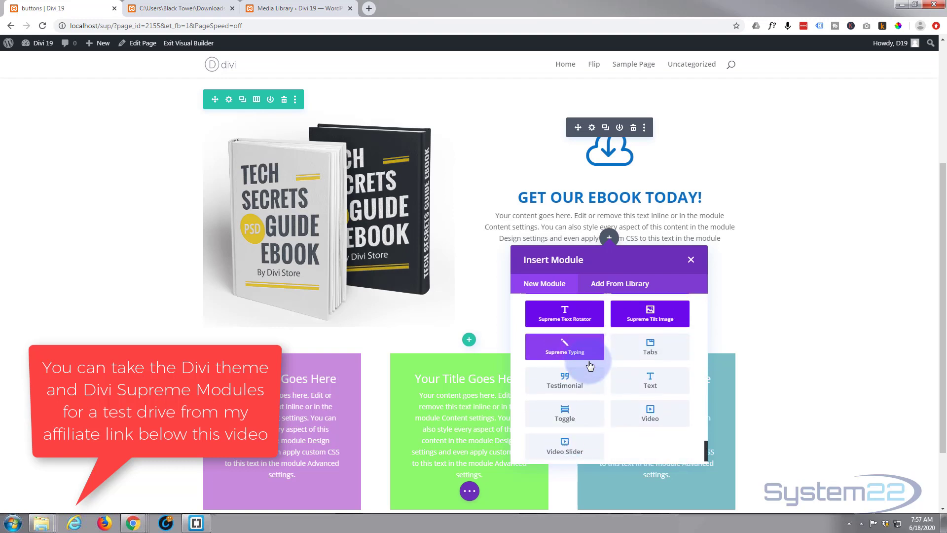
scroll(589, 365, "up", 3)
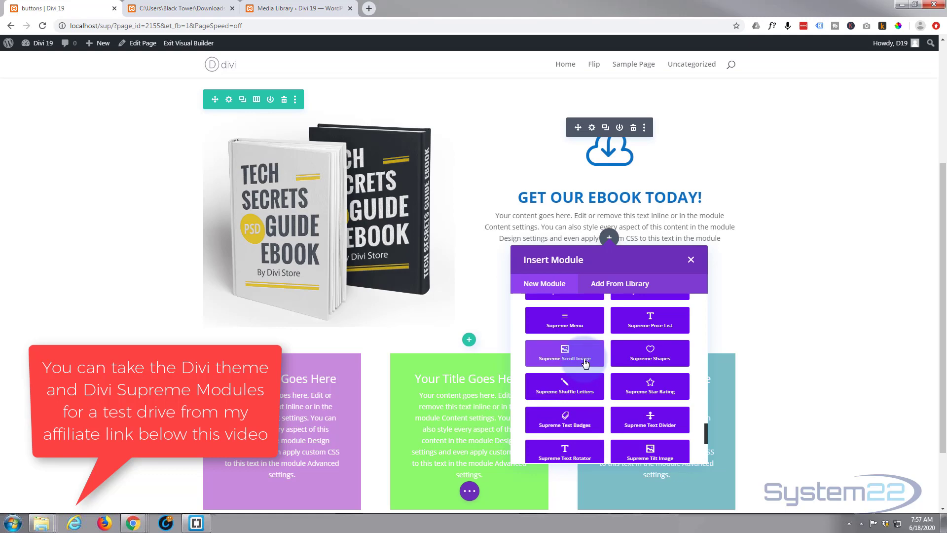
scroll(586, 363, "up", 2)
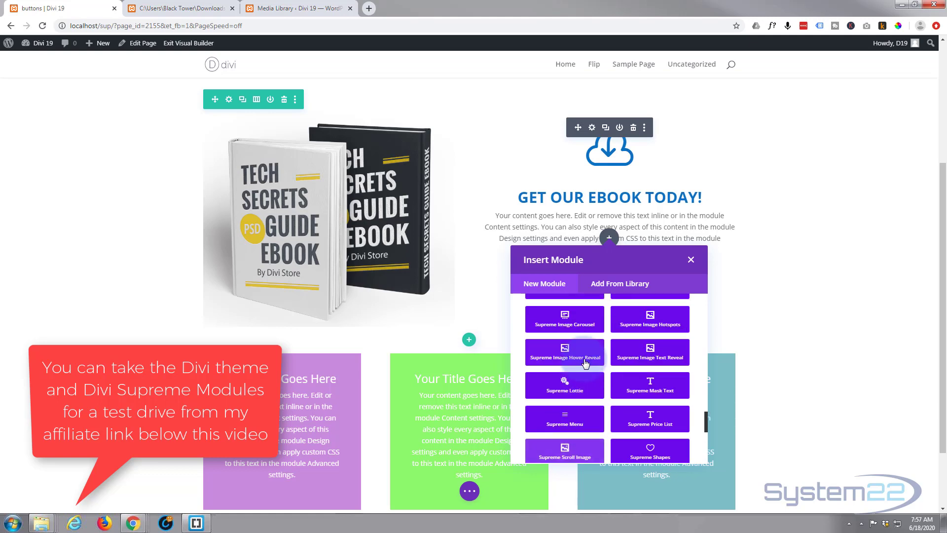
scroll(585, 363, "up", 4)
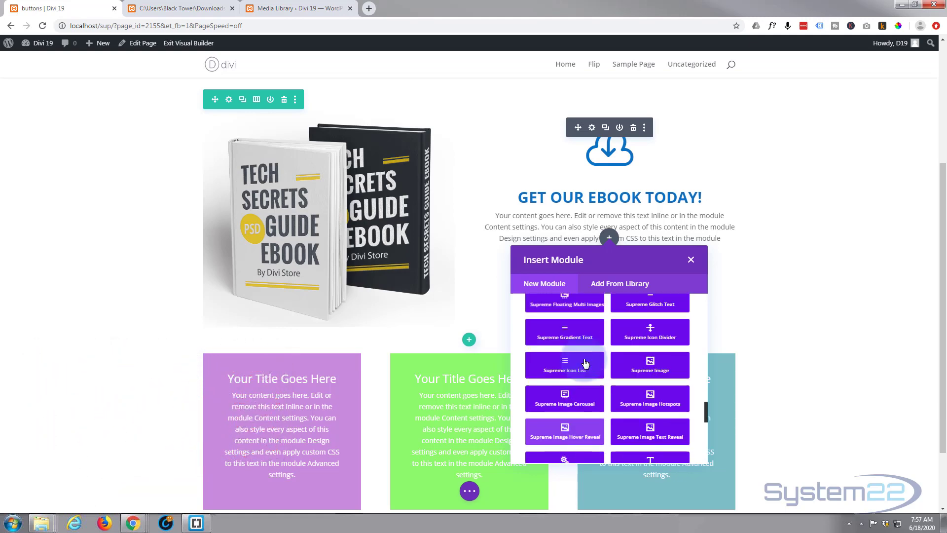
scroll(585, 364, "up", 3)
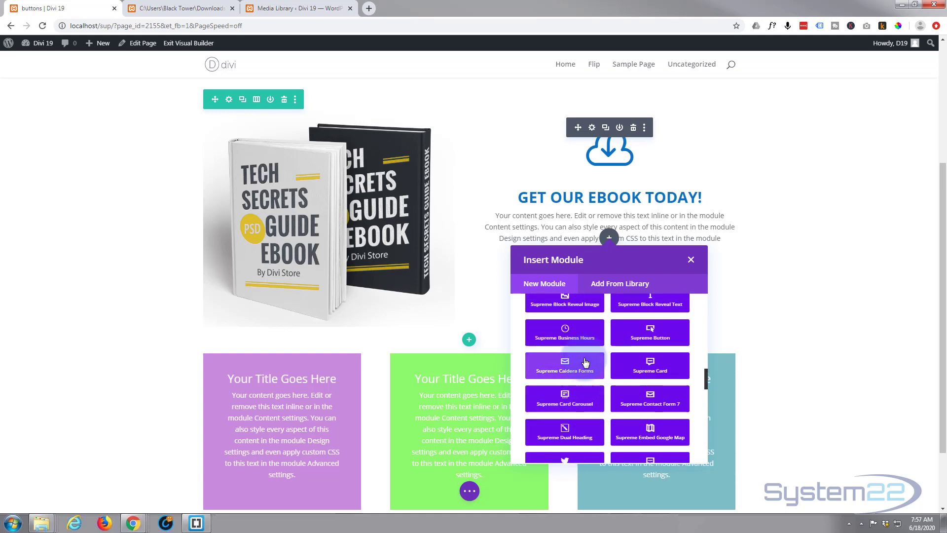
left_click(660, 336)
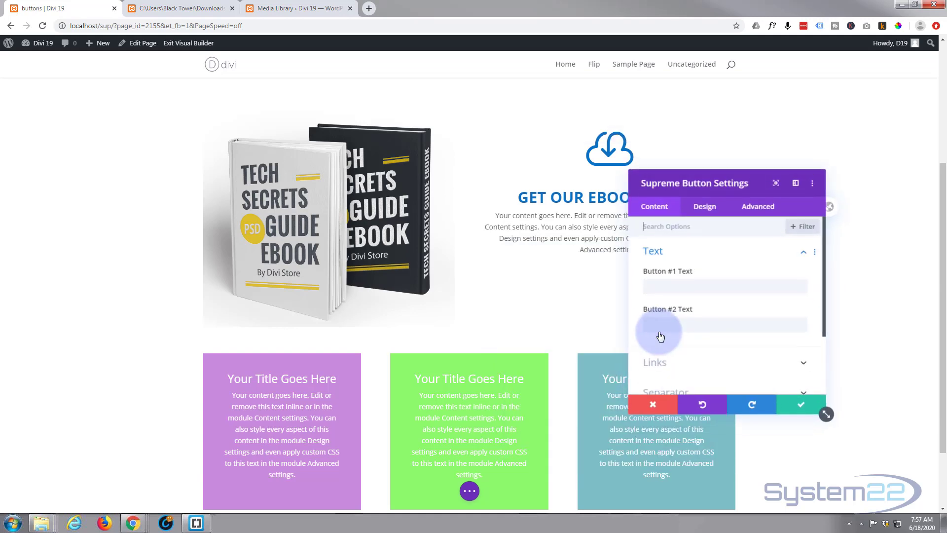
Step: Set the Button #1 text to "Download" and the Button #2 text to "Read Now"
left_click_drag(742, 172, 308, 277)
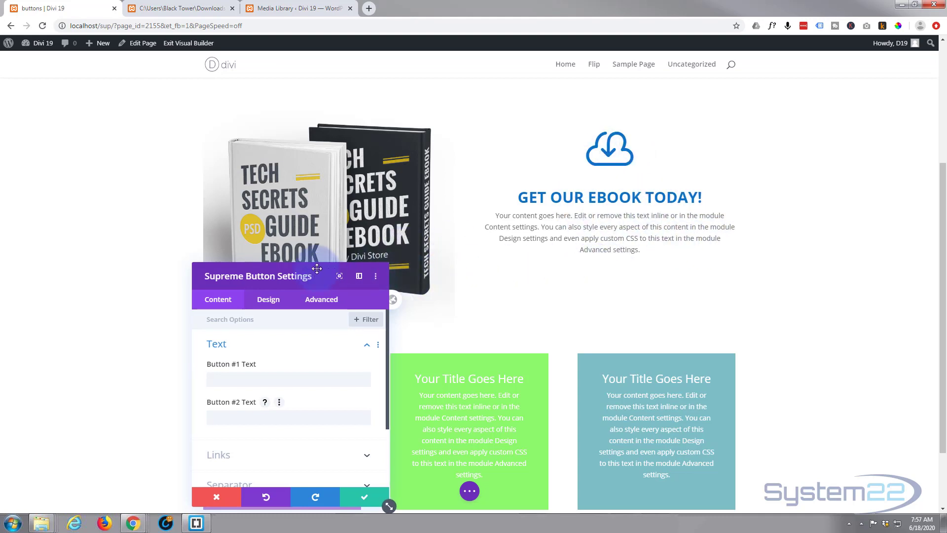
left_click_drag(321, 274, 309, 181)
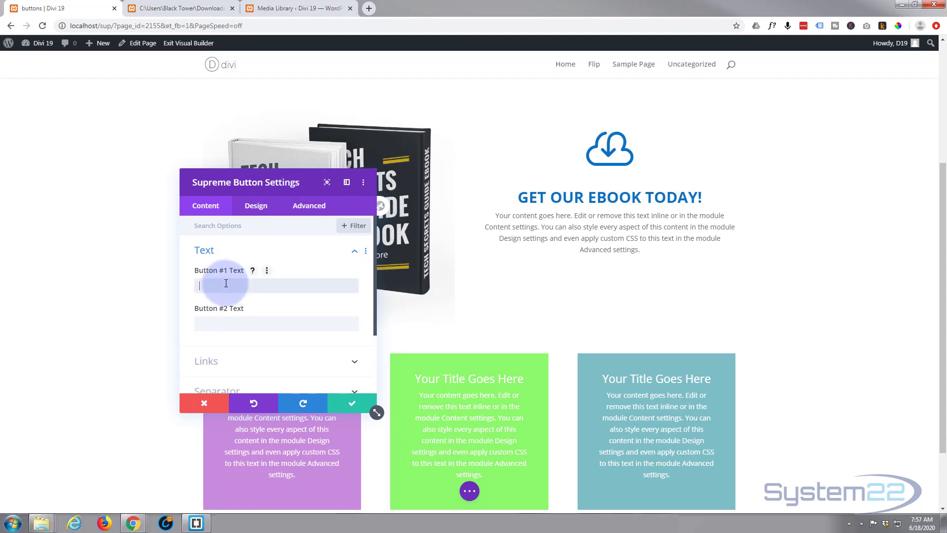
left_click(273, 254)
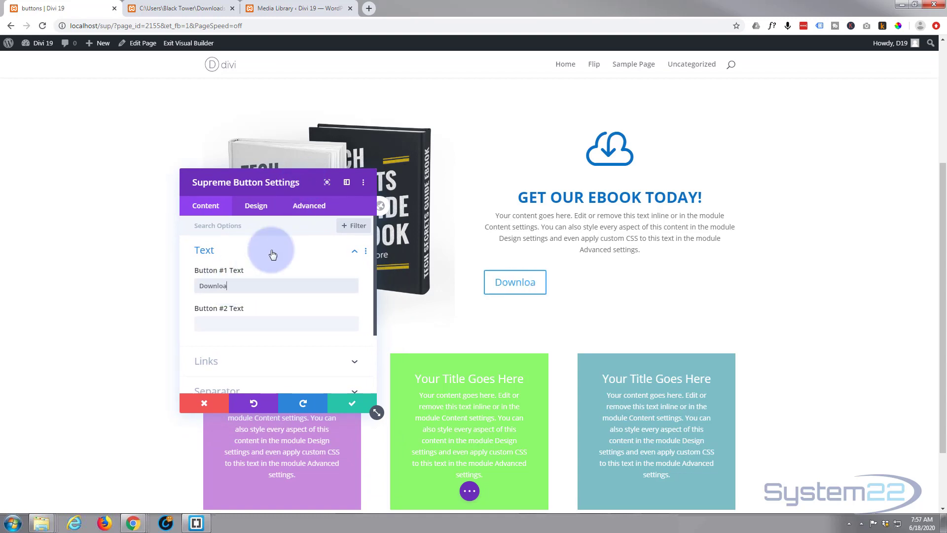
type("d")
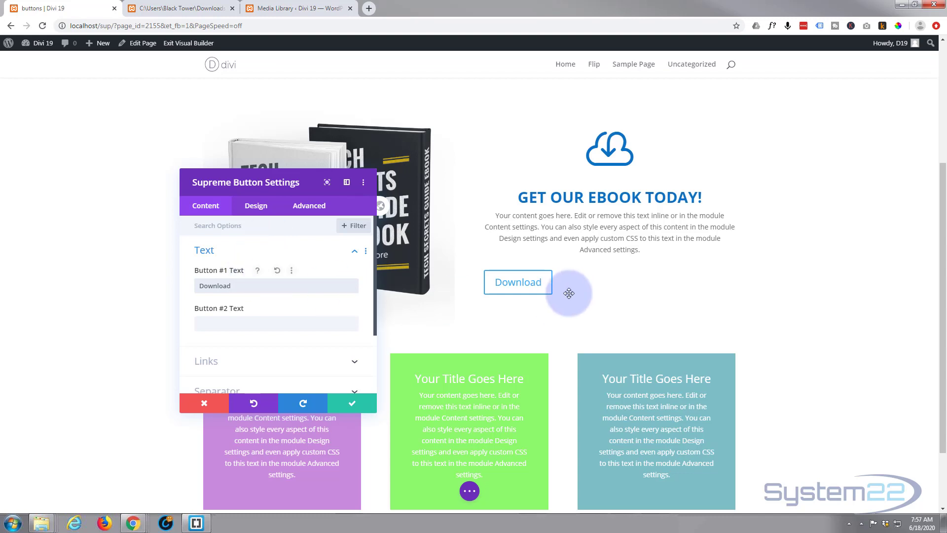
left_click(210, 323)
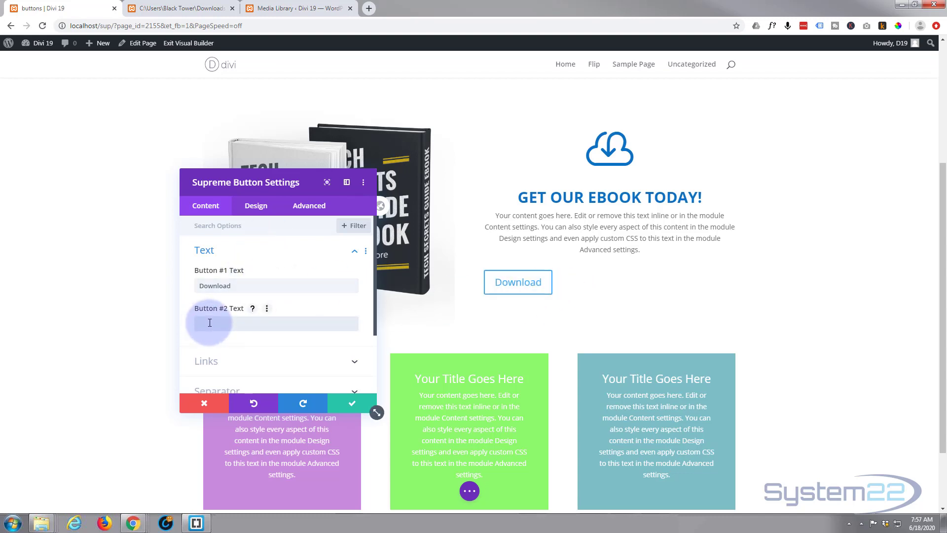
type("Read Now")
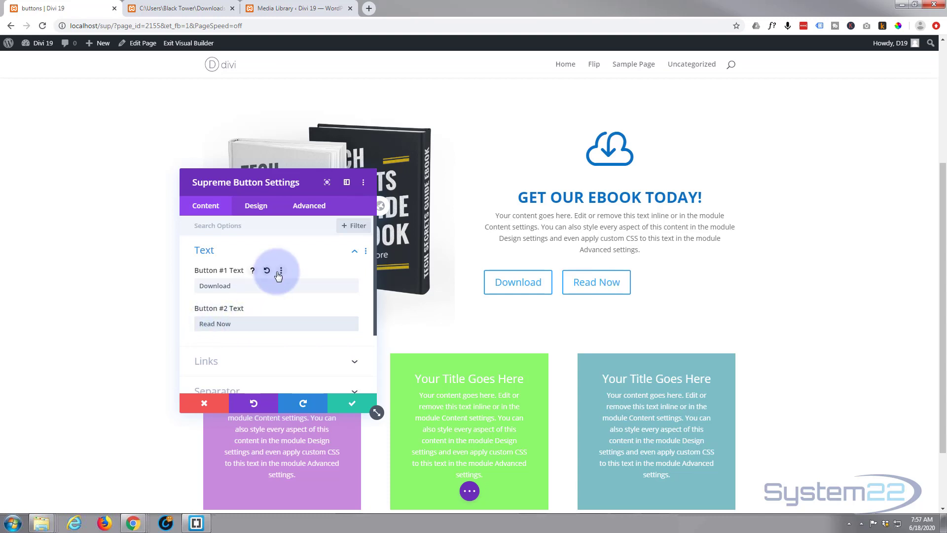
Step: Set the link type for Button #1 to Download File
scroll(280, 276, "down", 1)
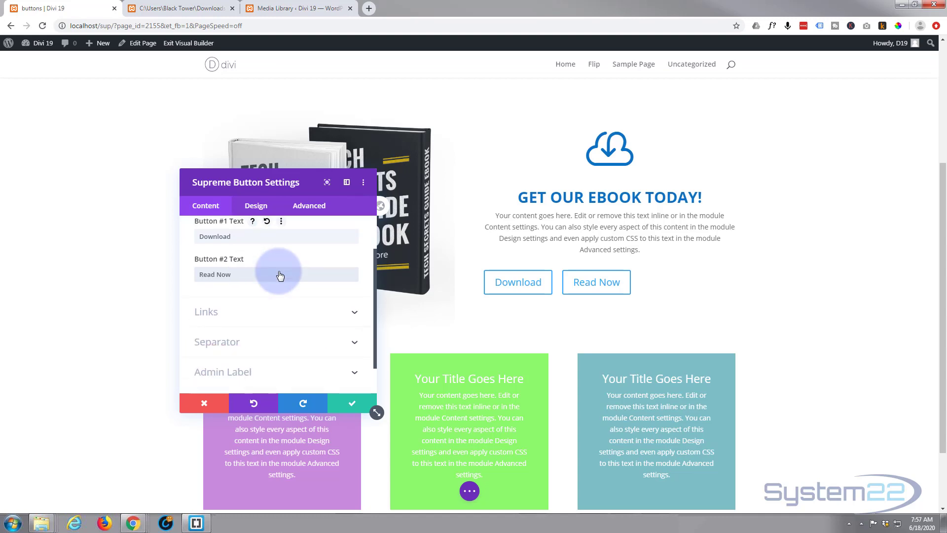
scroll(281, 276, "down", 1)
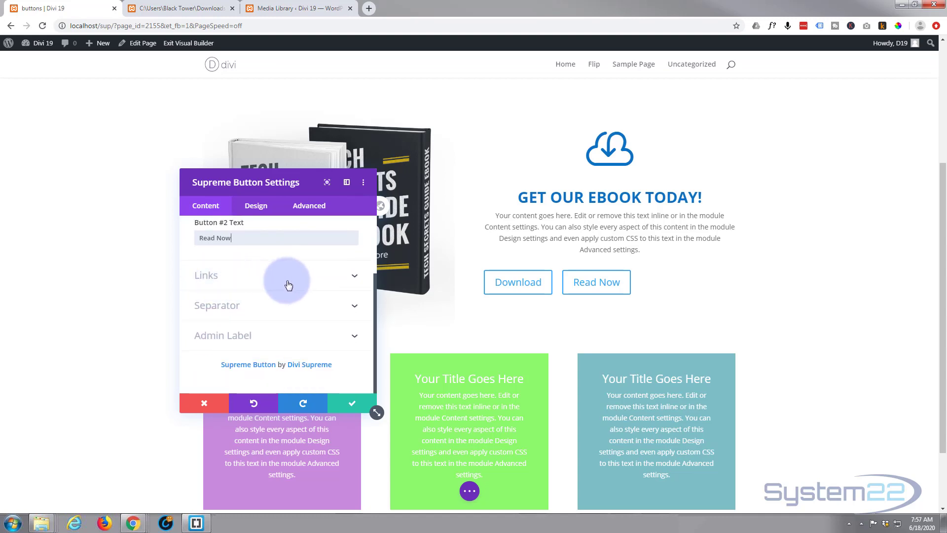
left_click(289, 285)
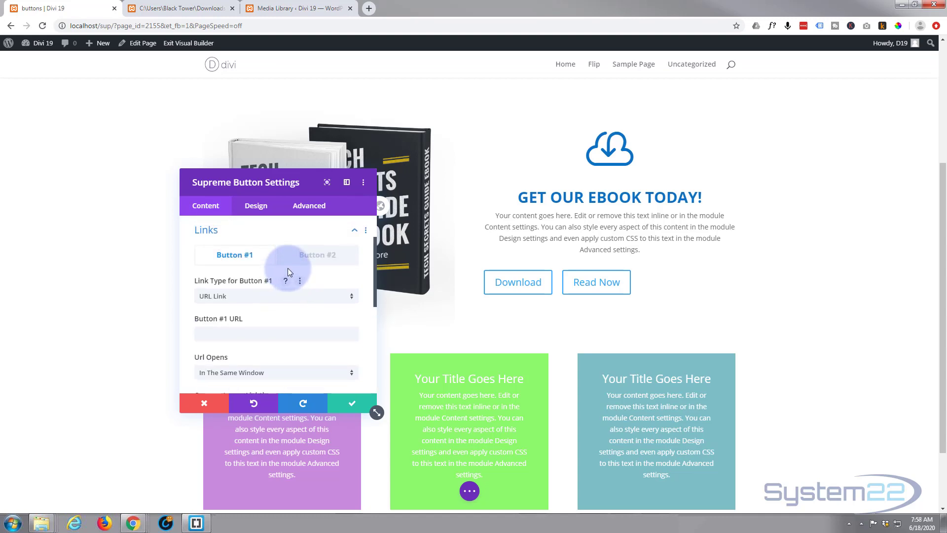
scroll(265, 285, "down", 1)
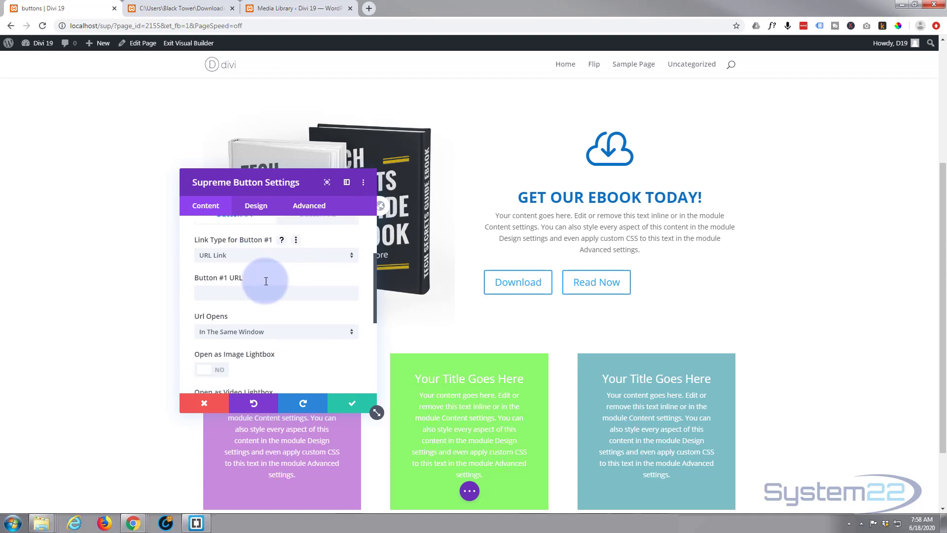
left_click(266, 253)
left_click(243, 274)
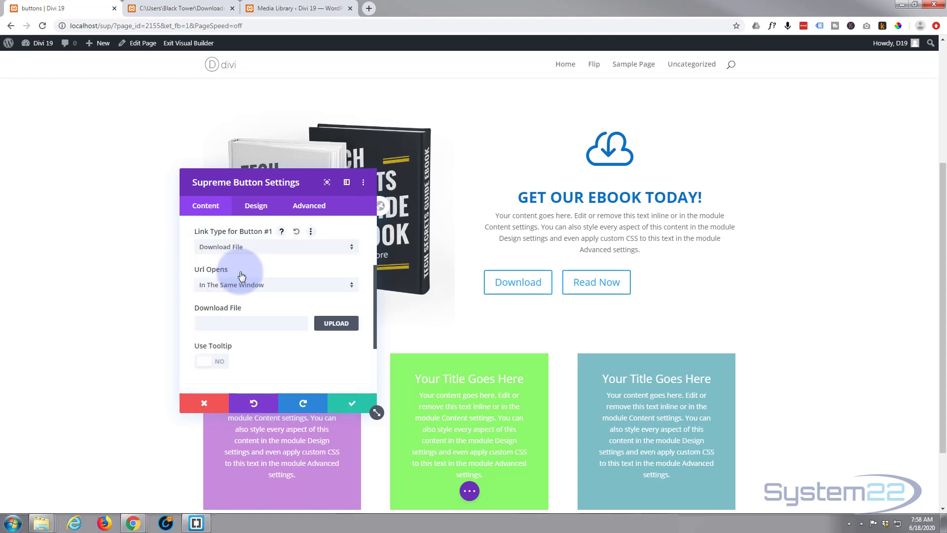
Step: Assign Ebook.pdf from the media library as the download file for Button #1
left_click(327, 326)
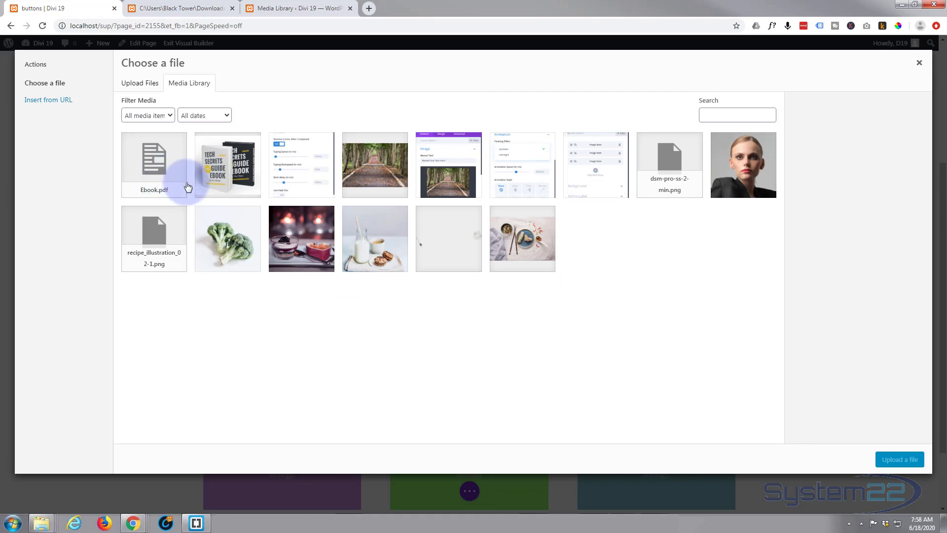
left_click_drag(25, 163, 262, 176)
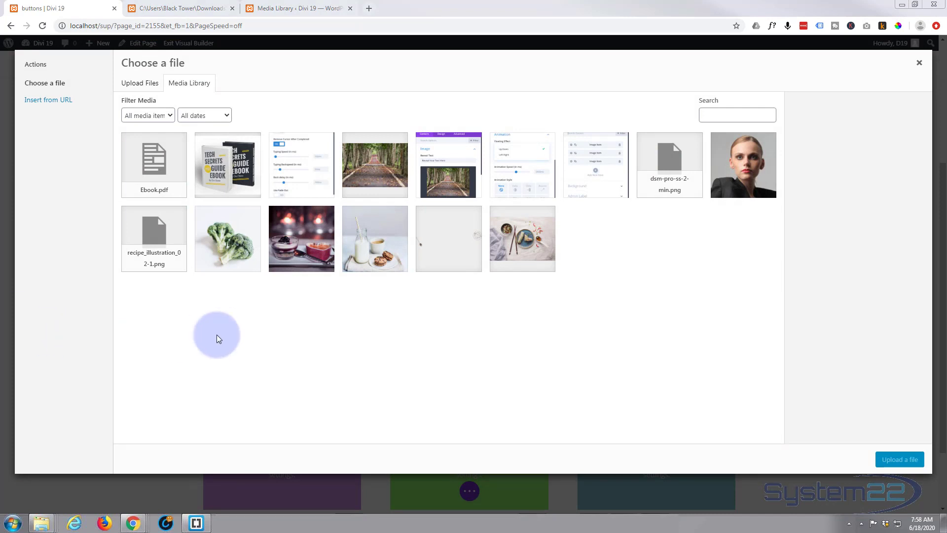
left_click(155, 170)
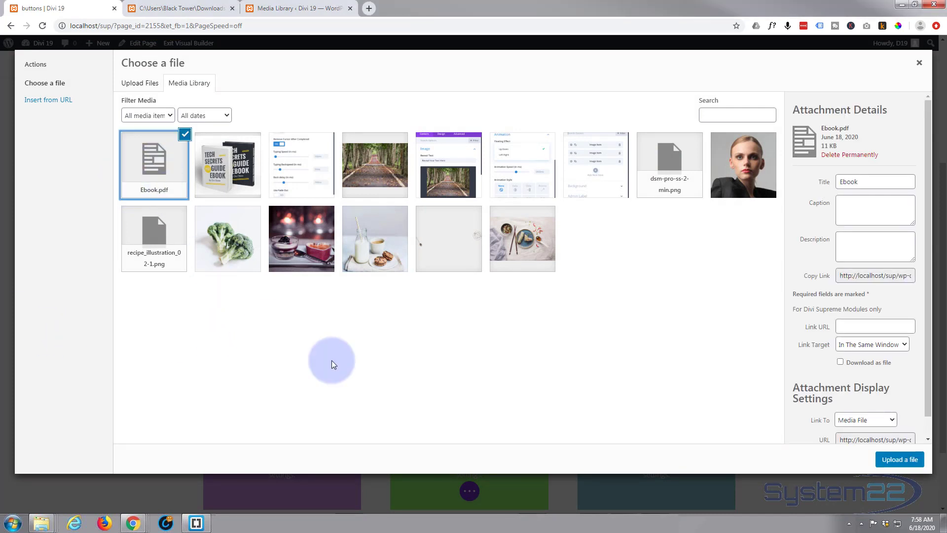
left_click(899, 459)
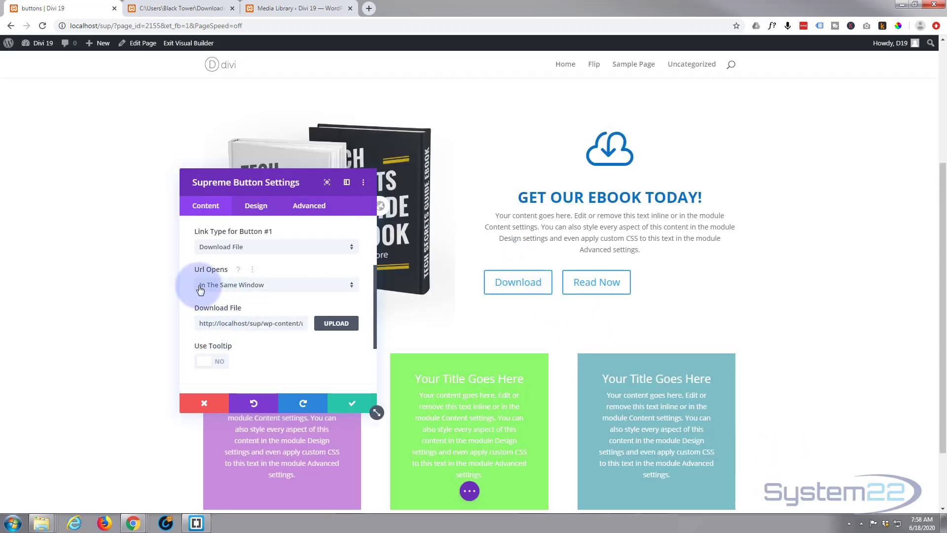
left_click(333, 291)
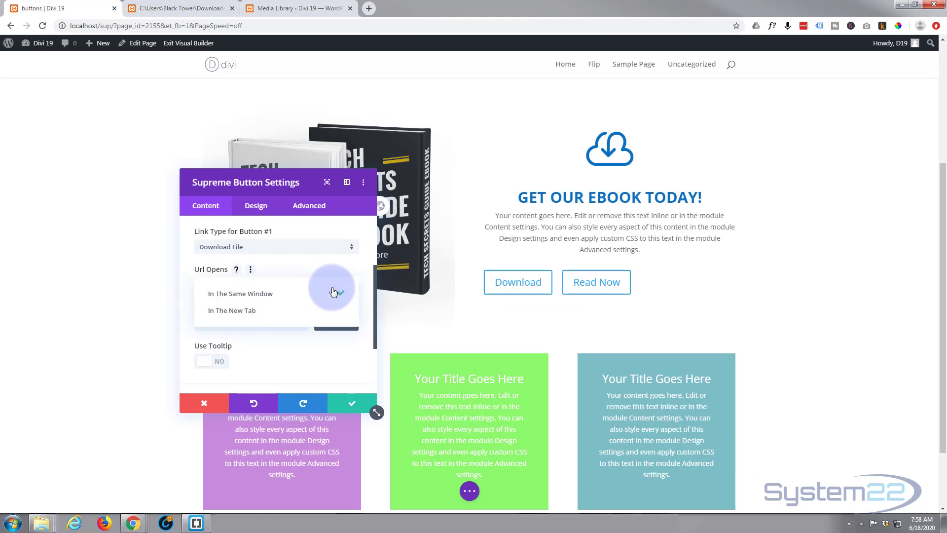
left_click(312, 265)
scroll(294, 293, "down", 2)
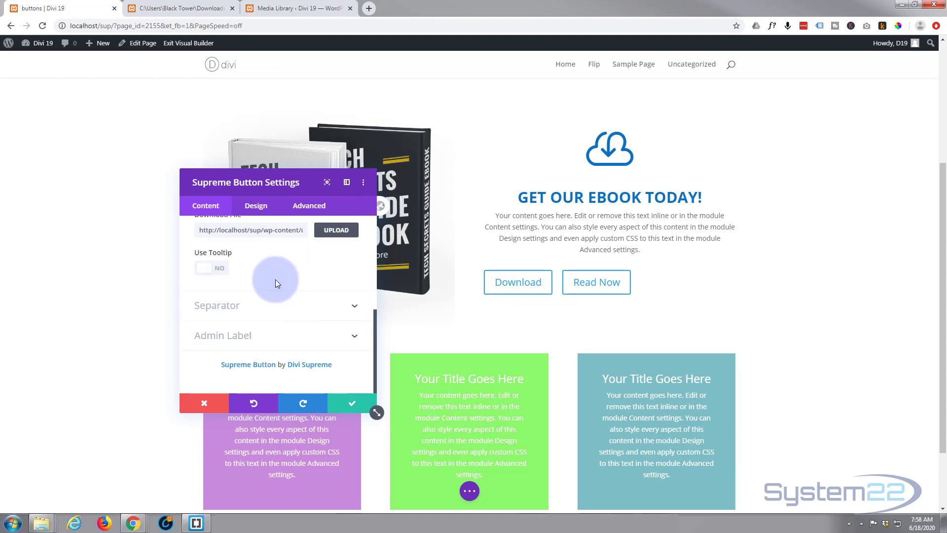
scroll(236, 267, "up", 1)
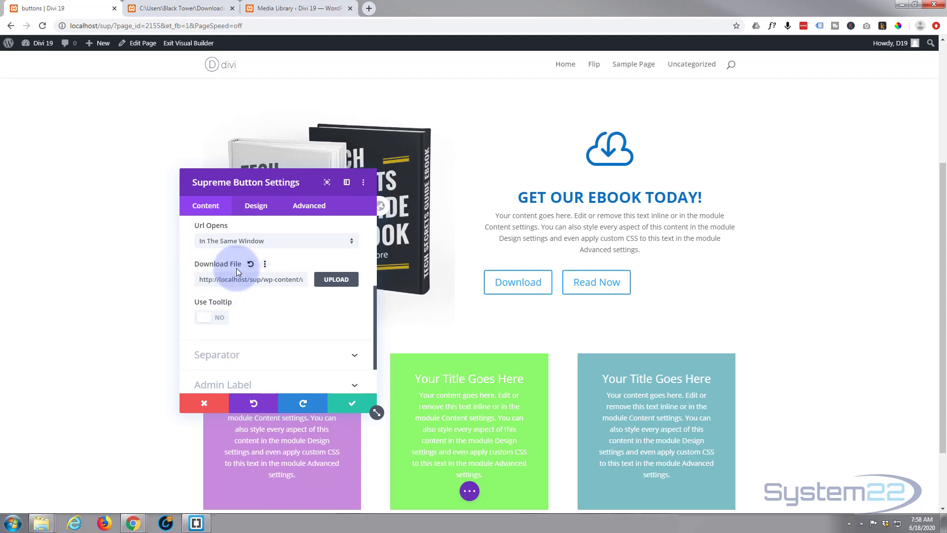
scroll(236, 268, "up", 1)
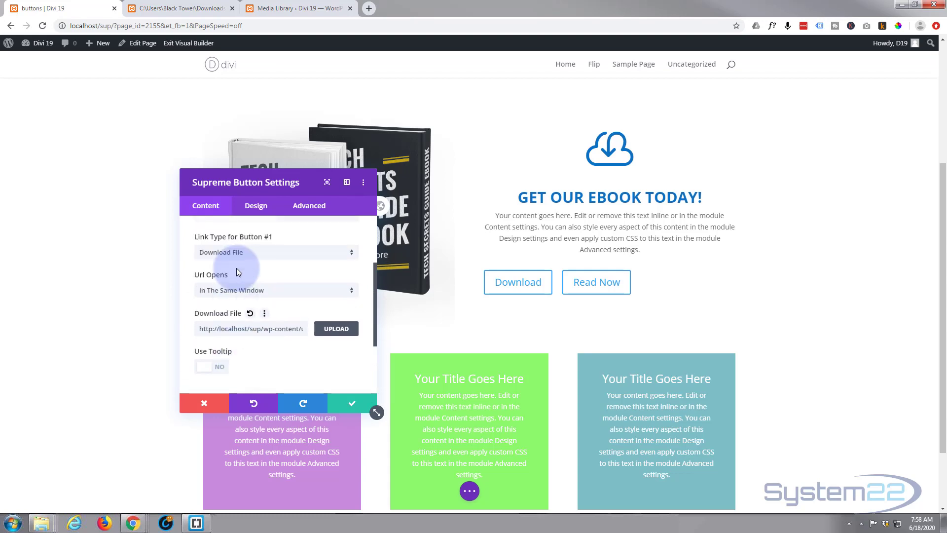
Step: Open the link settings for Button #2 and copy the file URL of Ebook.pdf from the media library
scroll(235, 268, "up", 1)
left_click(313, 262)
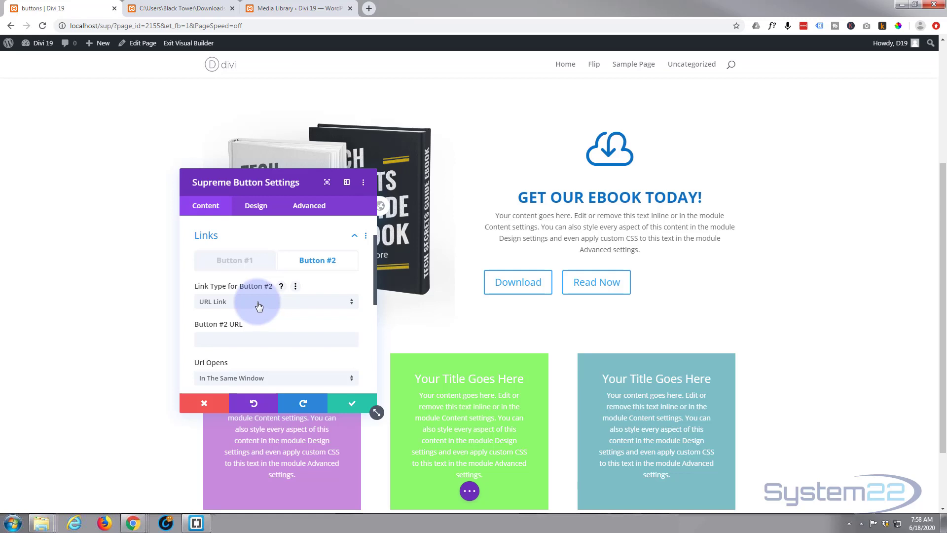
scroll(259, 307, "down", 1)
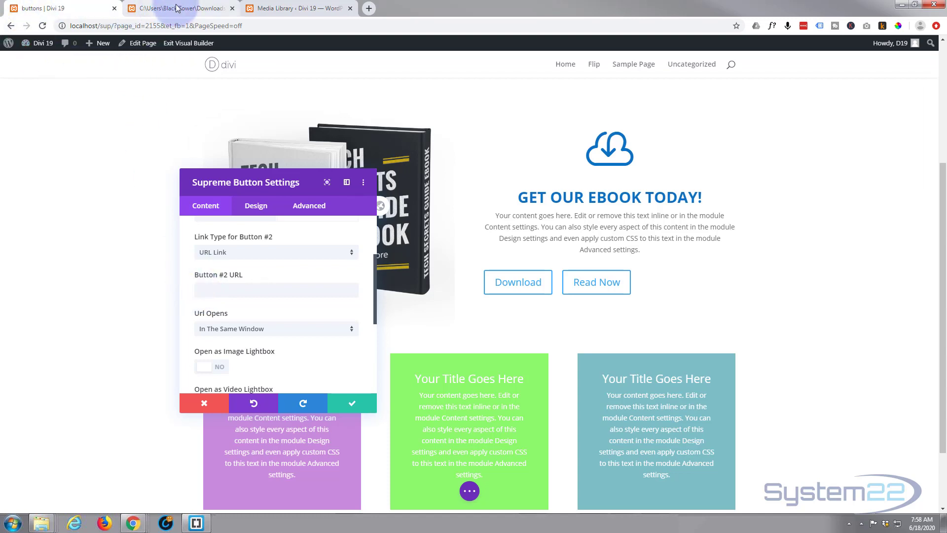
left_click(305, 9)
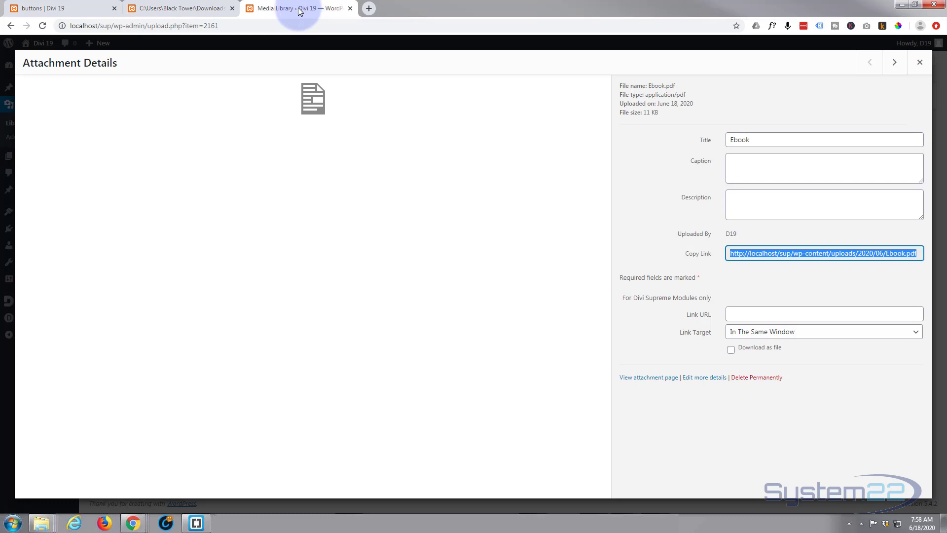
left_click(919, 63)
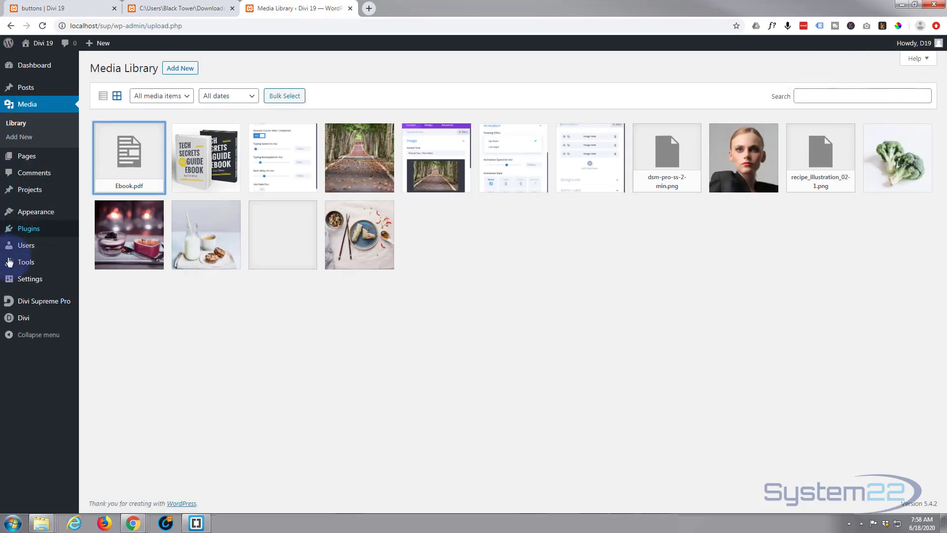
left_click(127, 157)
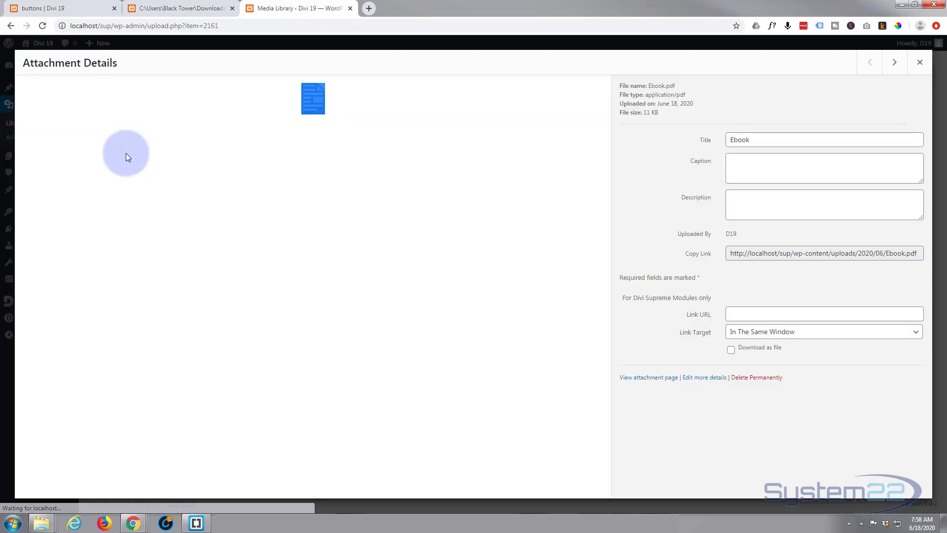
triple_click(776, 253)
key("ctrl+c")
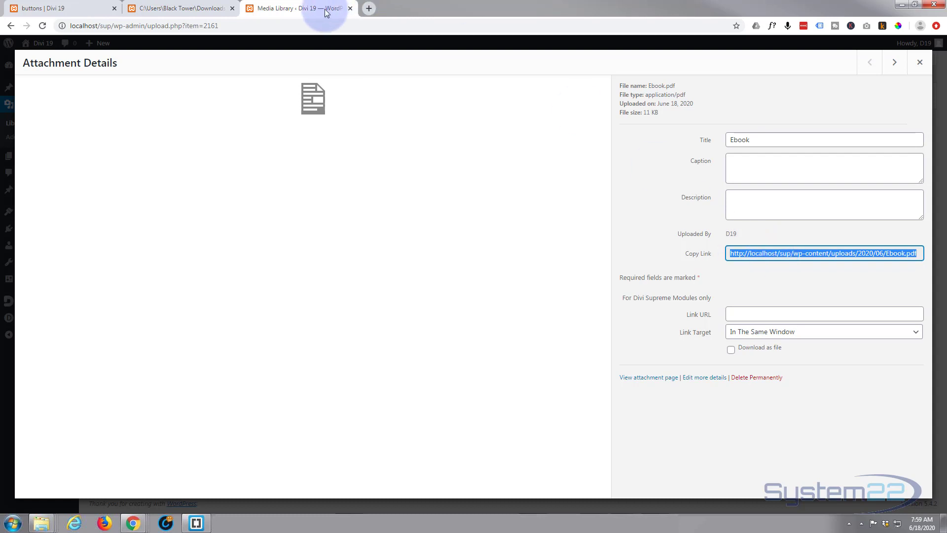
Step: Paste the copied Ebook.pdf URL as the Button #2 URL on the buttons page and make it open In The New Tab
left_click(50, 9)
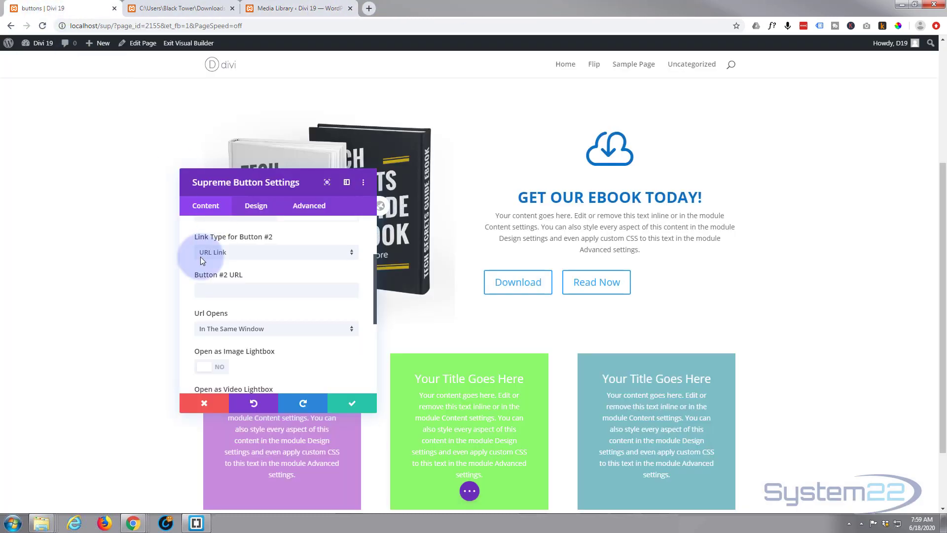
left_click(206, 289)
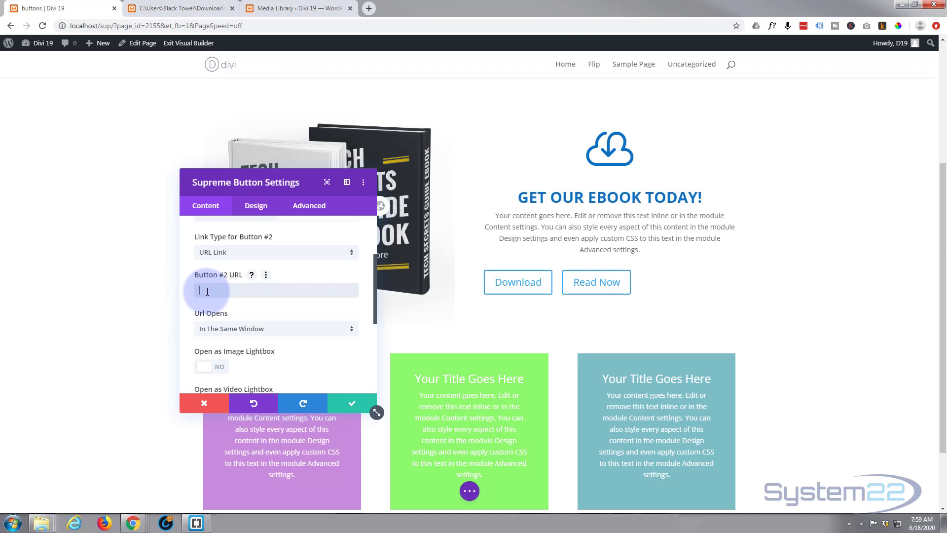
key("ctrl+v")
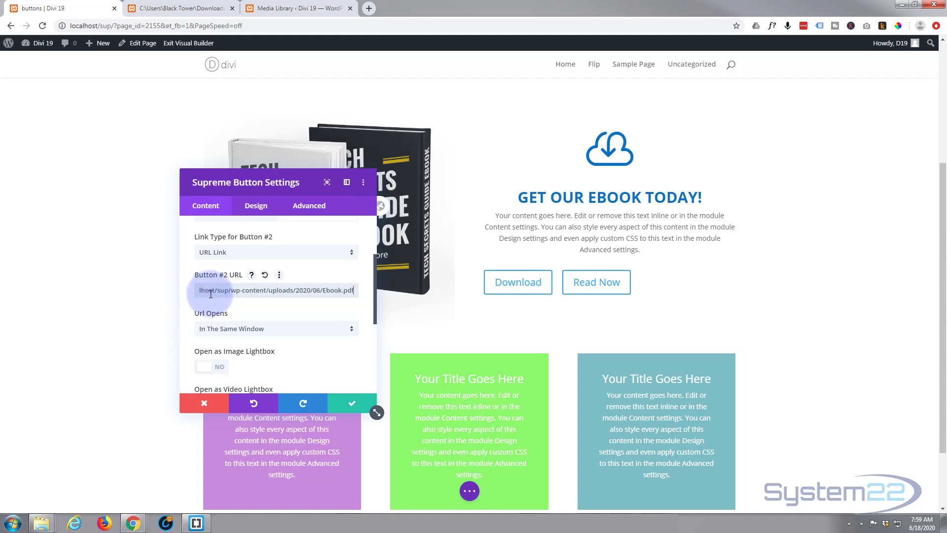
left_click(287, 334)
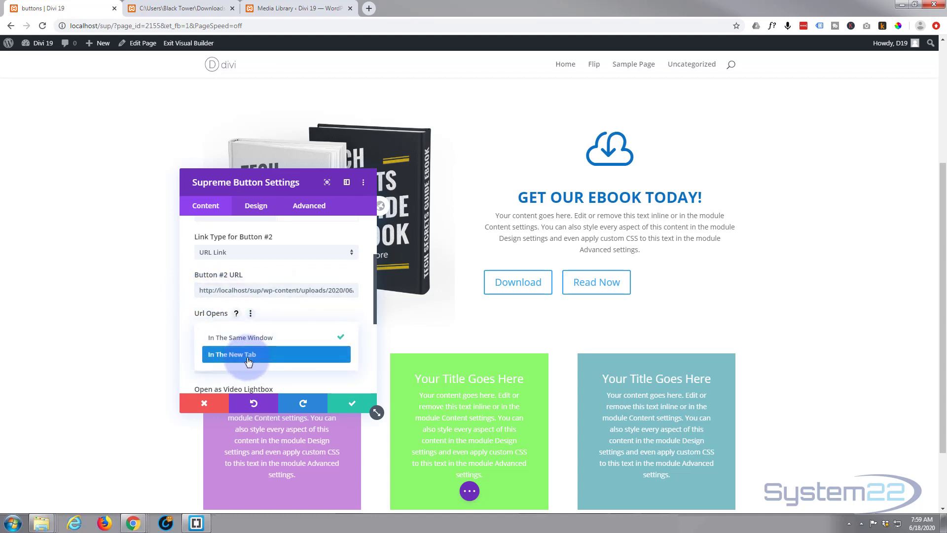
left_click(248, 357)
Step: Set the button alignment of the Supreme Button module to center
scroll(293, 345, "down", 2)
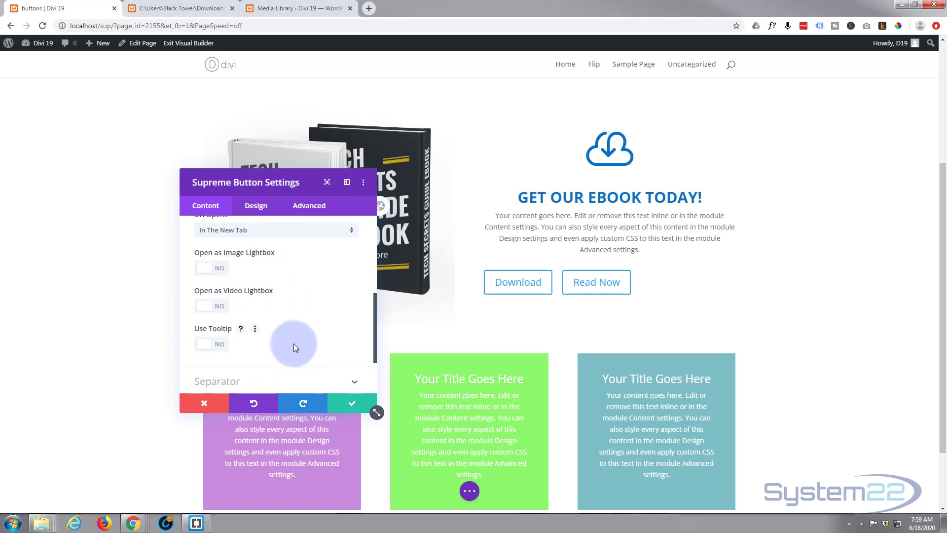
scroll(294, 340, "down", 2)
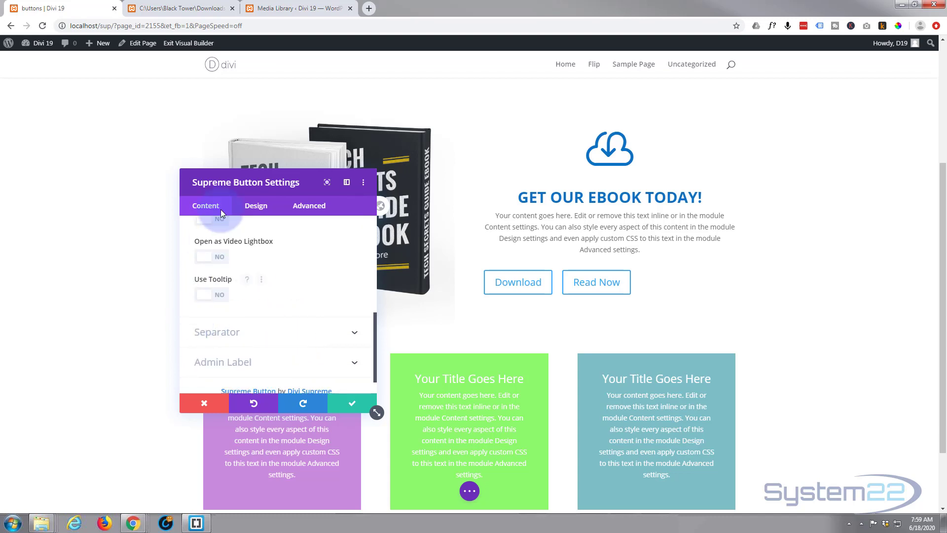
left_click(268, 207)
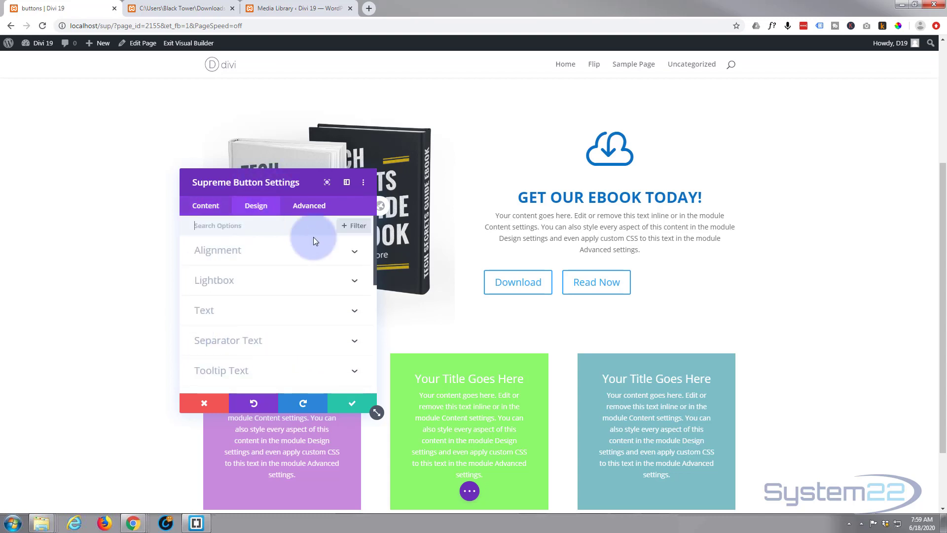
left_click(286, 253)
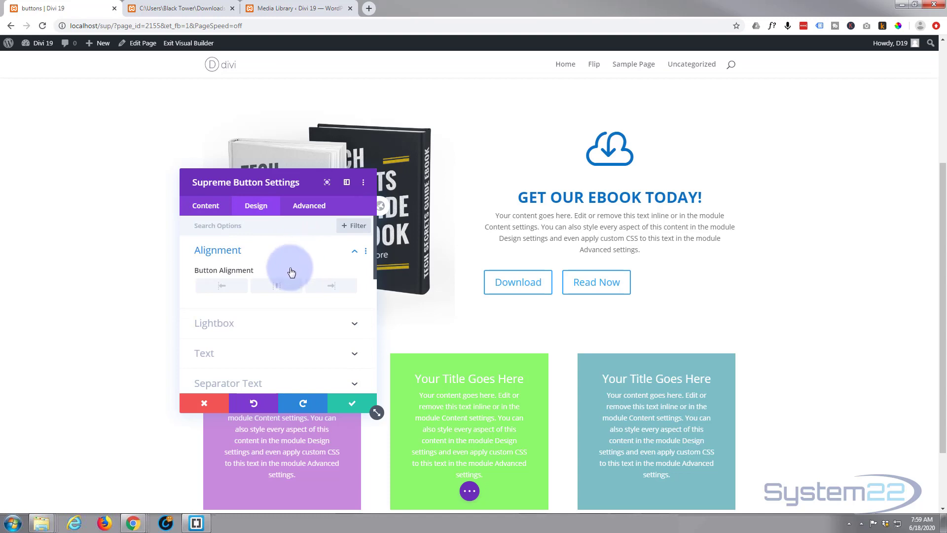
left_click(279, 287)
Step: Enable custom styles for Button One, with white (#ffffff) text and a purple background
scroll(283, 294, "down", 2)
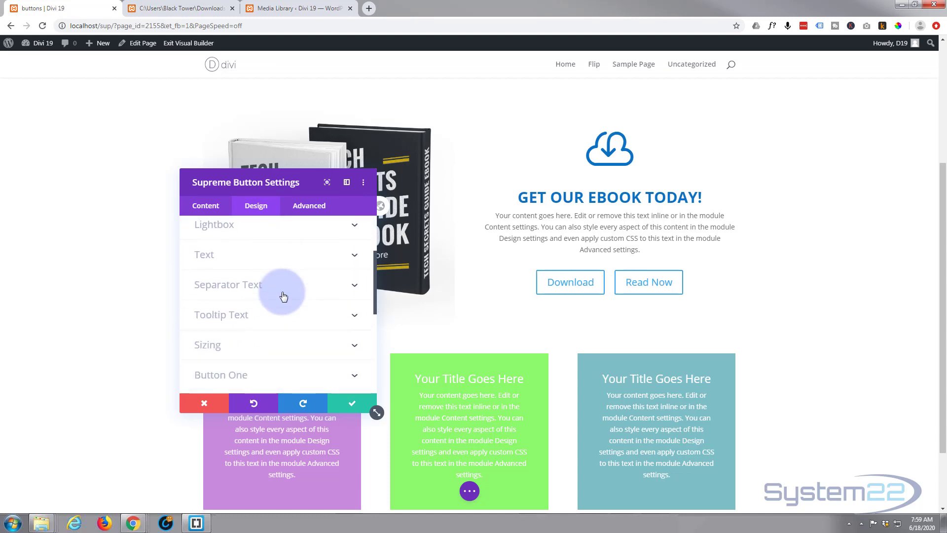
scroll(283, 296, "down", 2)
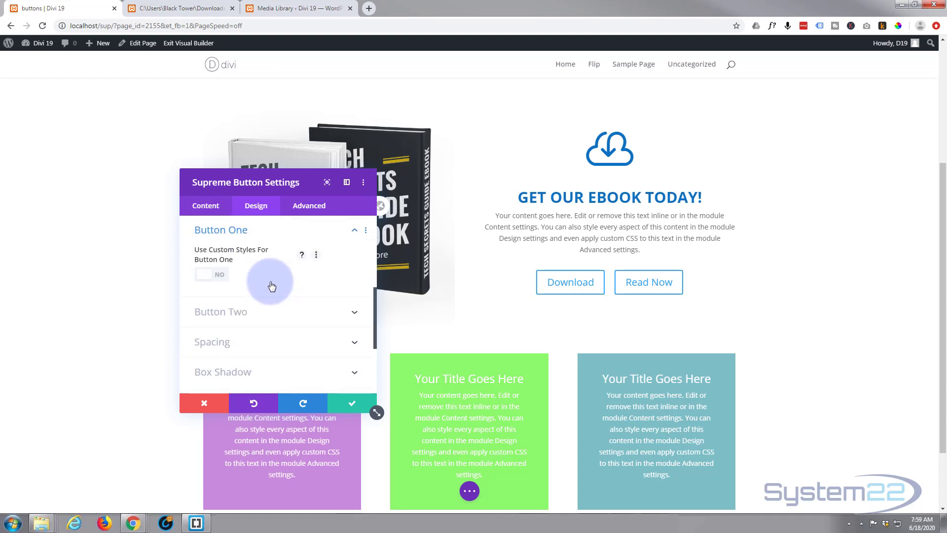
left_click(221, 275)
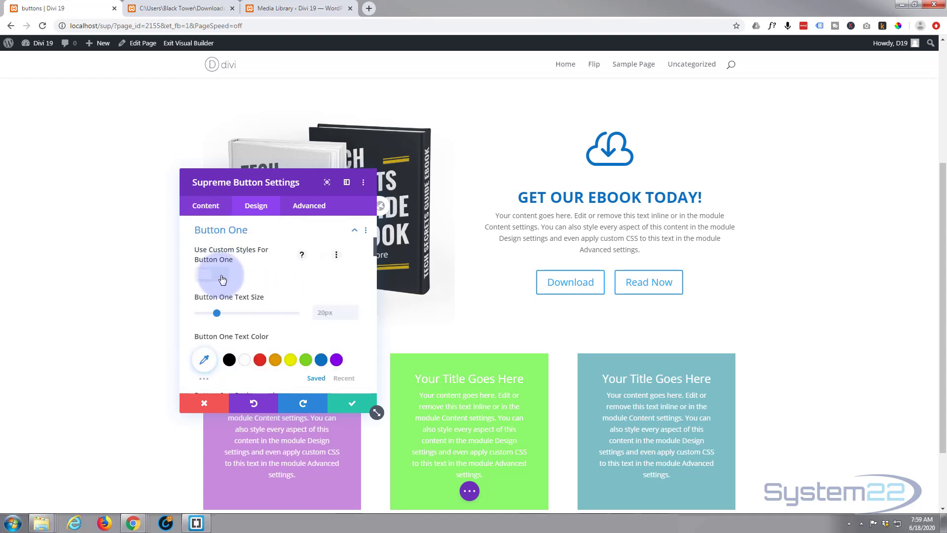
scroll(296, 274, "down", 1)
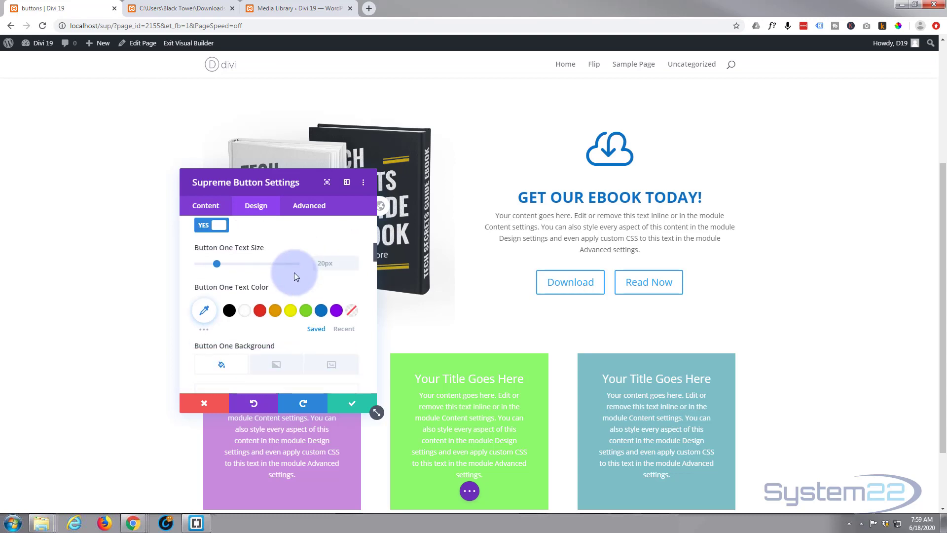
scroll(294, 275, "down", 1)
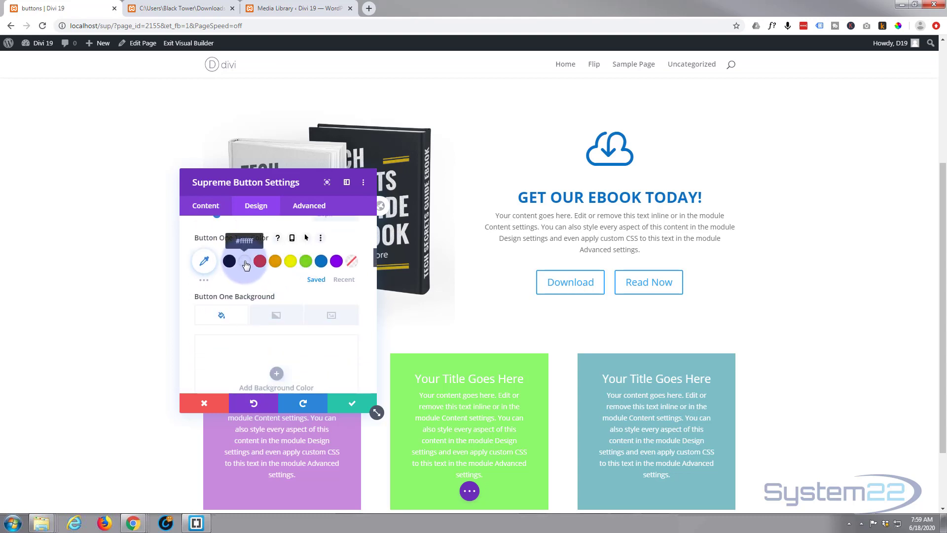
left_click(246, 262)
scroll(253, 268, "down", 2)
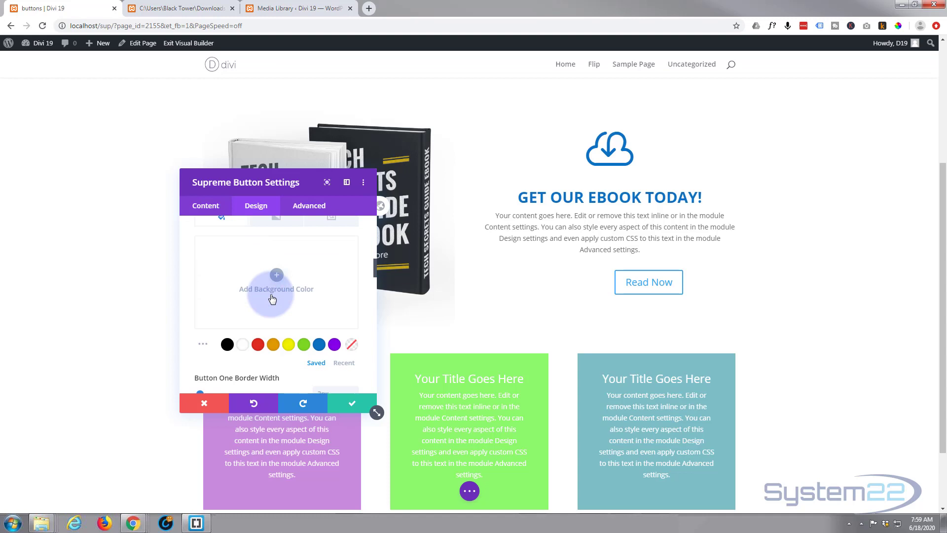
left_click(334, 344)
Step: Set Button One's hover background to blue and return to its desktop background setting
scroll(282, 328, "up", 2)
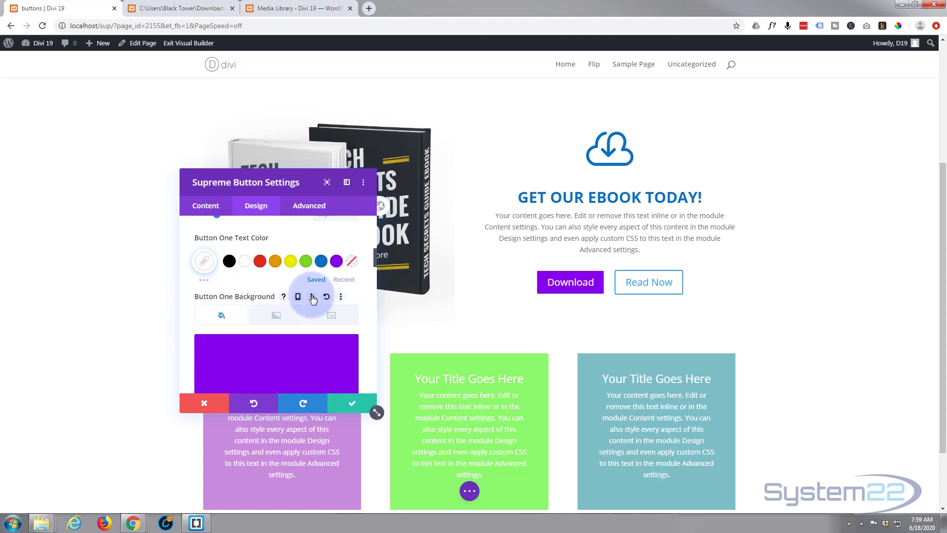
left_click(313, 298)
left_click(316, 316)
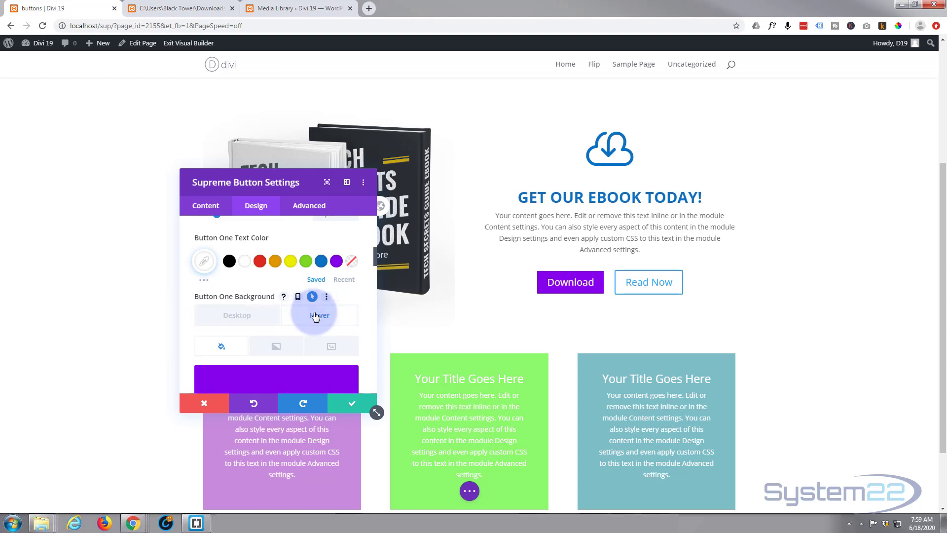
scroll(316, 316, "down", 2)
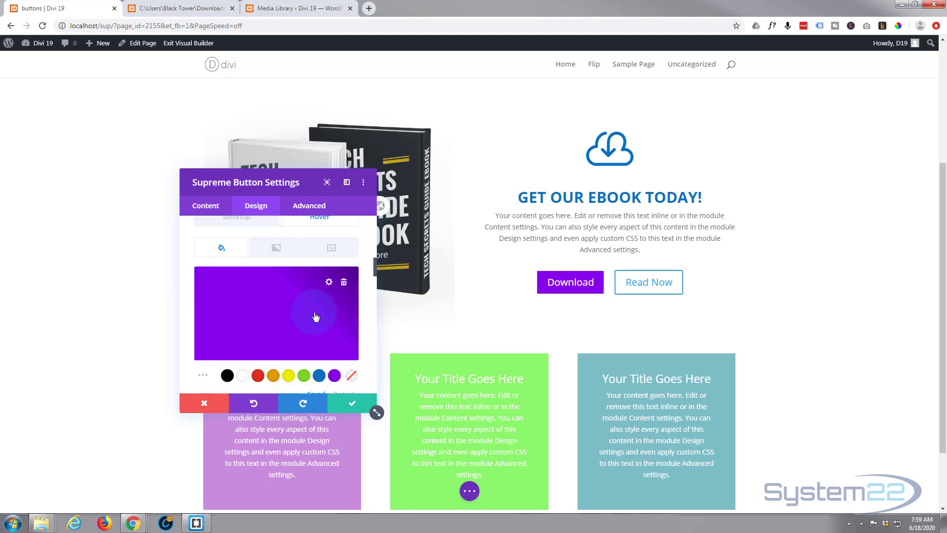
left_click(320, 377)
scroll(302, 344, "up", 2)
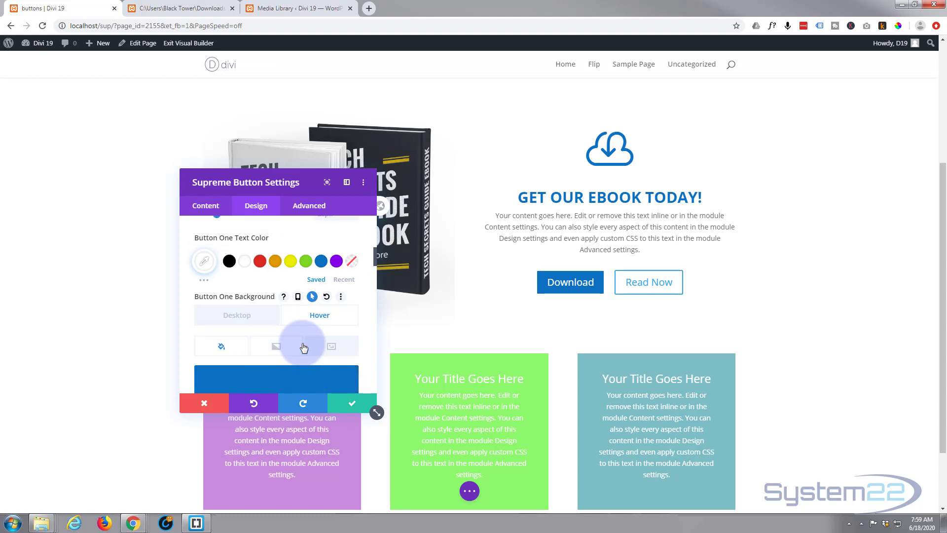
left_click(254, 315)
Step: Set Button One's border width to 0px and turn off its icon
scroll(253, 311, "down", 5)
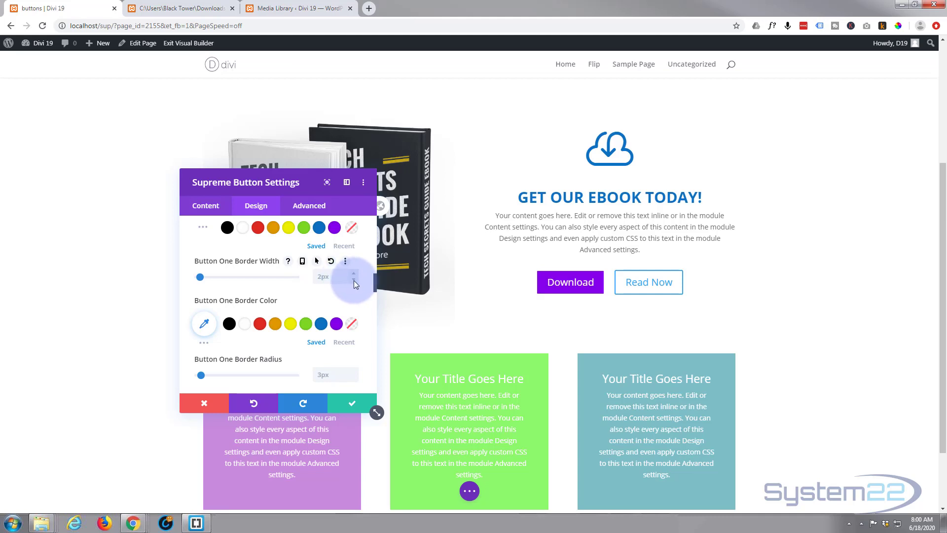
left_click(354, 283)
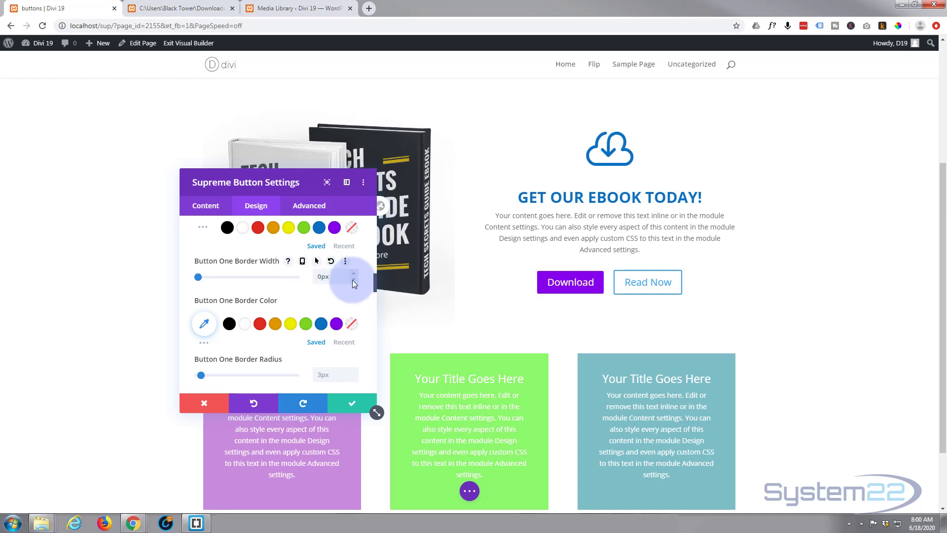
scroll(307, 305, "down", 10)
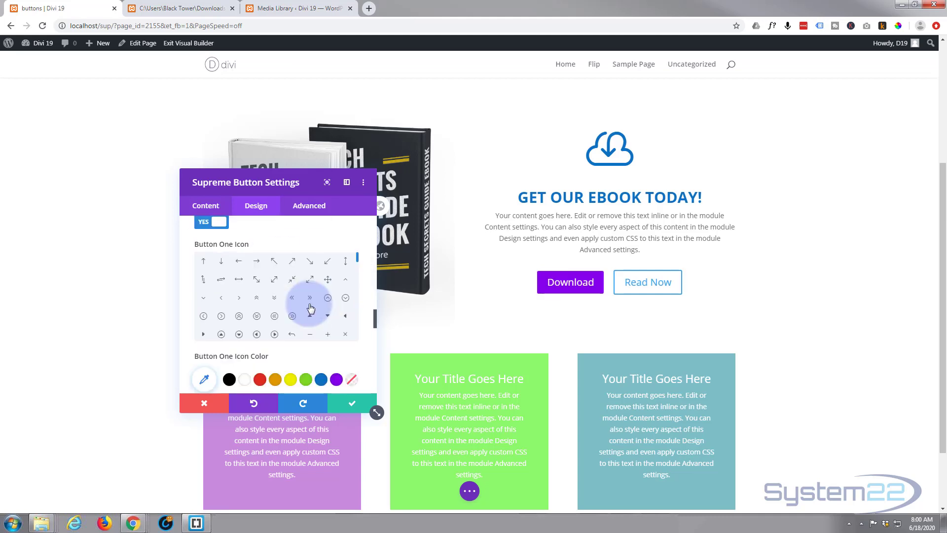
scroll(307, 307, "up", 3)
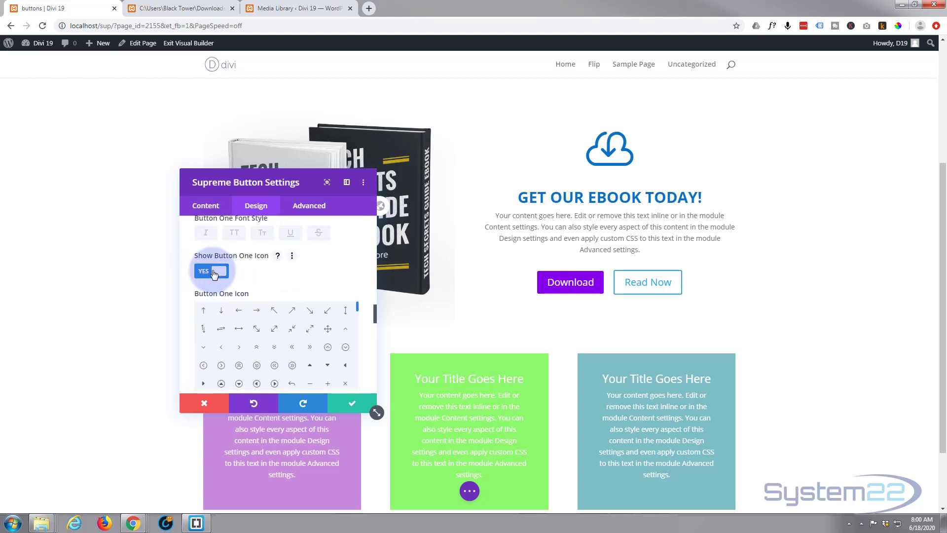
left_click(213, 272)
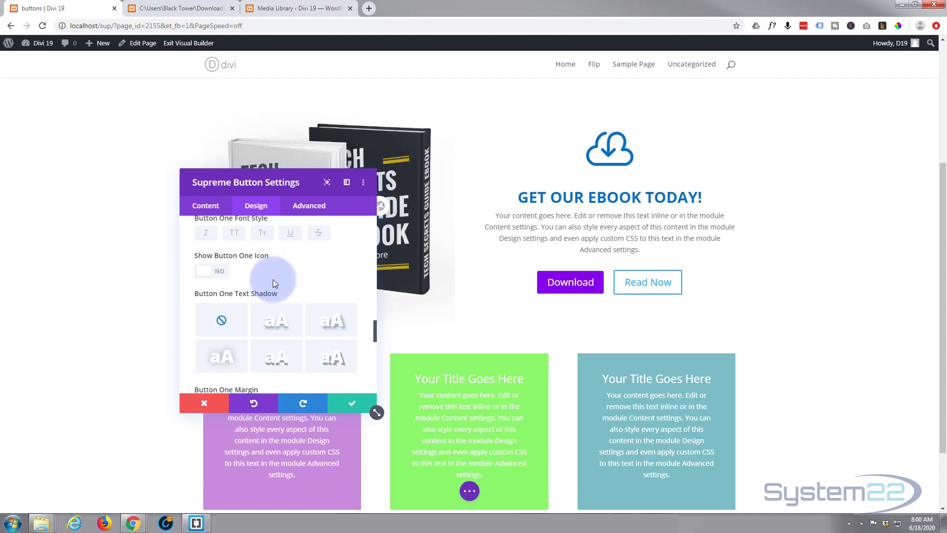
Step: Enable custom styles for Button Two and set its text color to white (#ffffff)
scroll(273, 281, "down", 10)
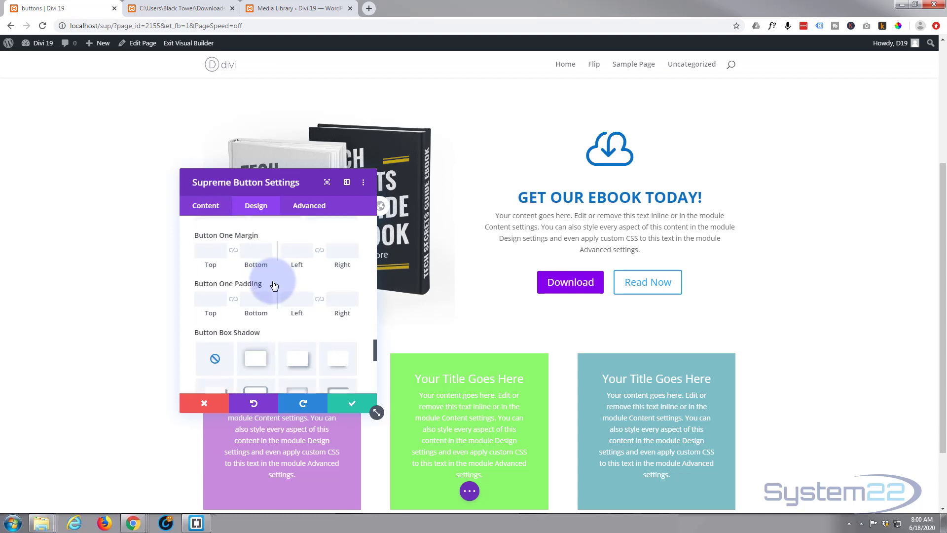
scroll(272, 282, "up", 2)
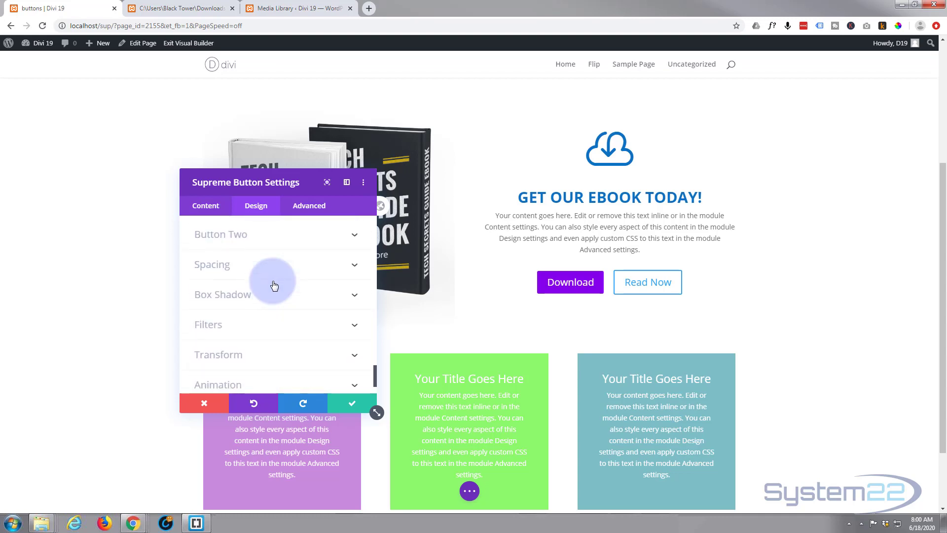
left_click(276, 243)
left_click(218, 275)
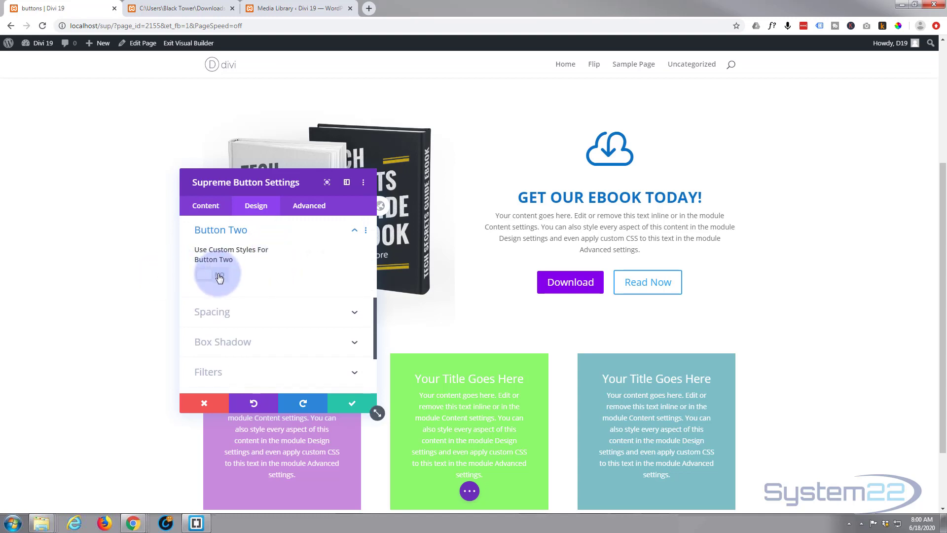
scroll(257, 279, "down", 1)
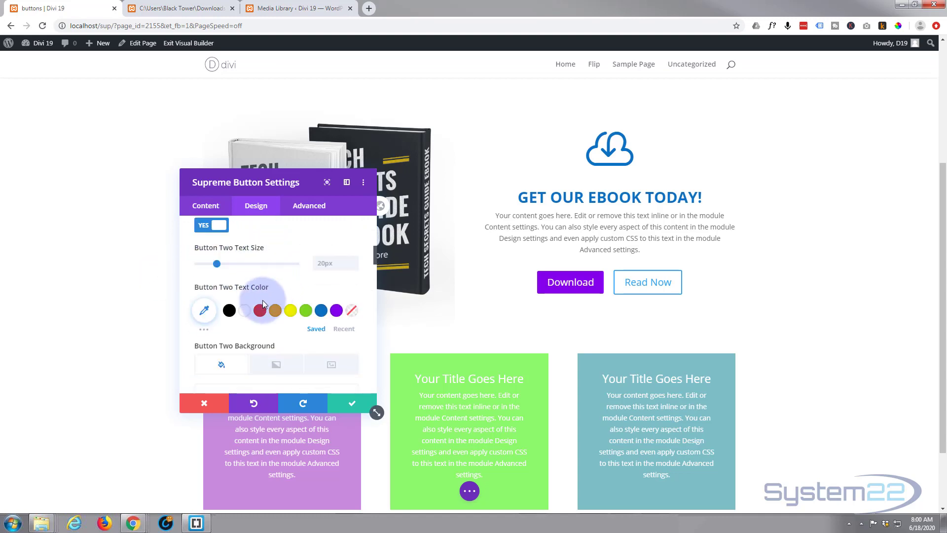
left_click(245, 310)
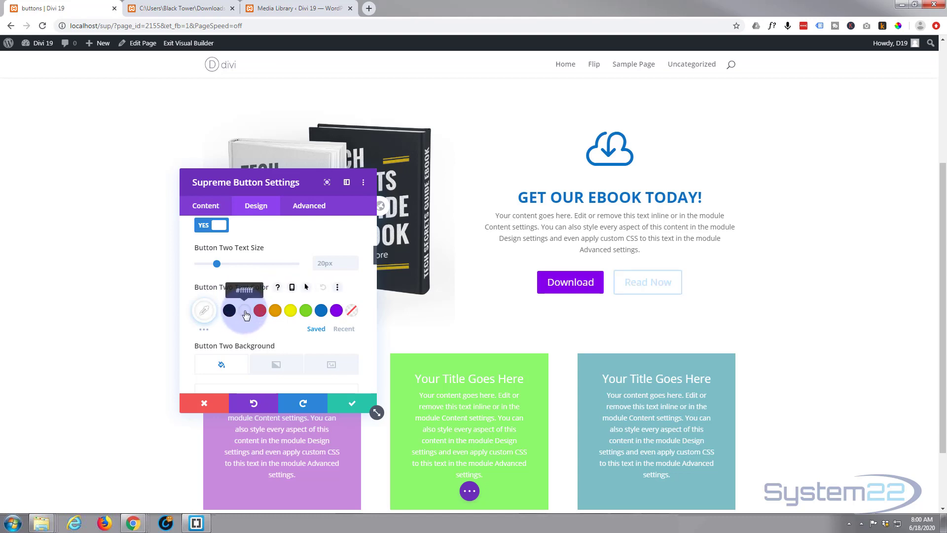
Step: Give Button Two a solid green background color
scroll(254, 303, "down", 2)
left_click(253, 324)
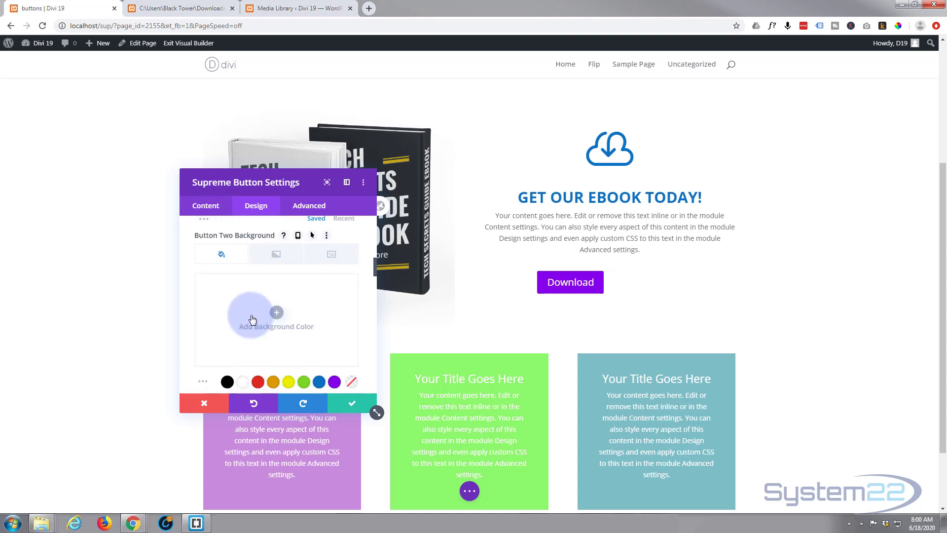
scroll(254, 324, "down", 1)
left_click(304, 346)
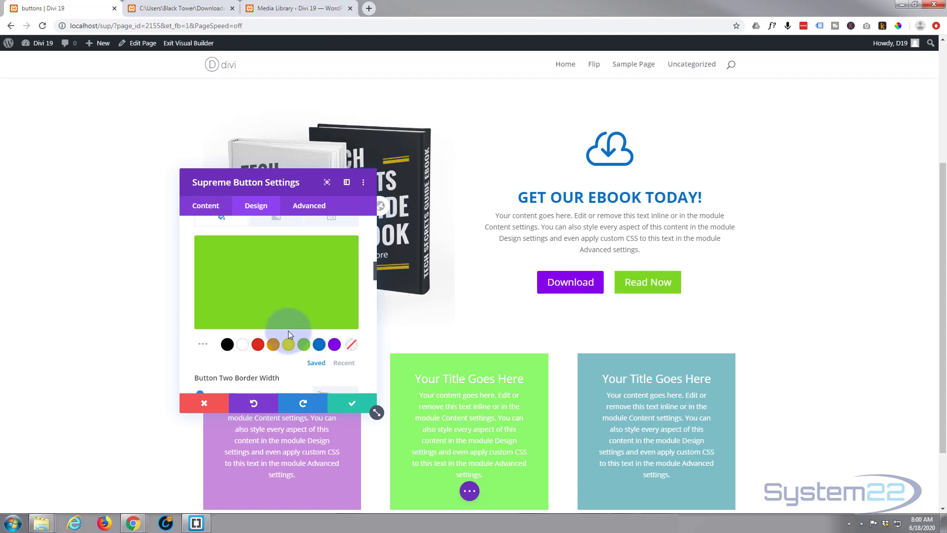
Step: Set Button Two's hover background to red (#e02b20) and return to its desktop background setting
scroll(286, 330, "up", 3)
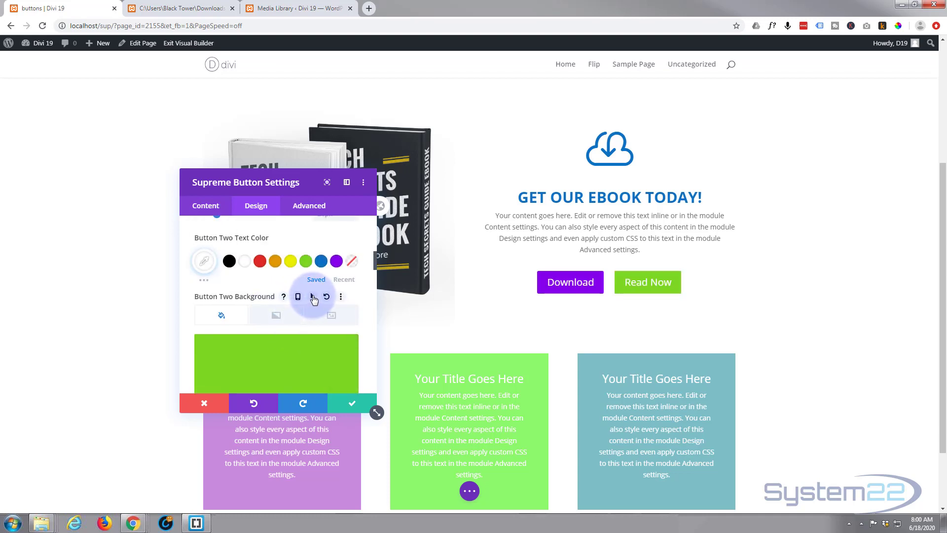
left_click(313, 297)
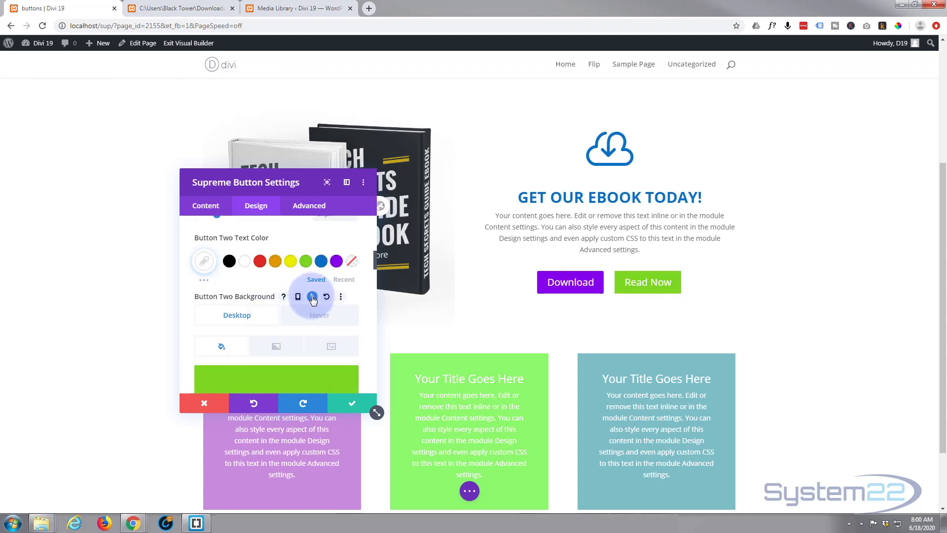
left_click(326, 320)
scroll(326, 323, "down", 3)
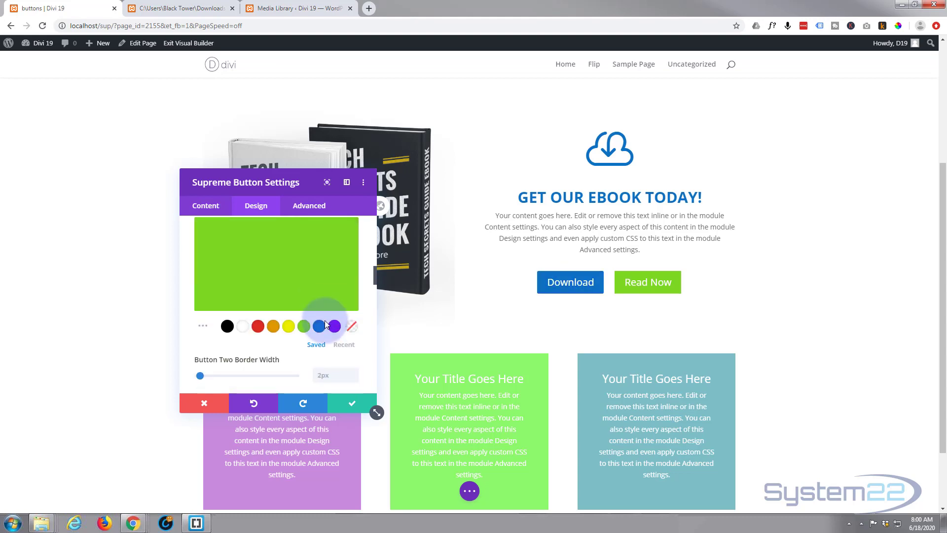
left_click(258, 327)
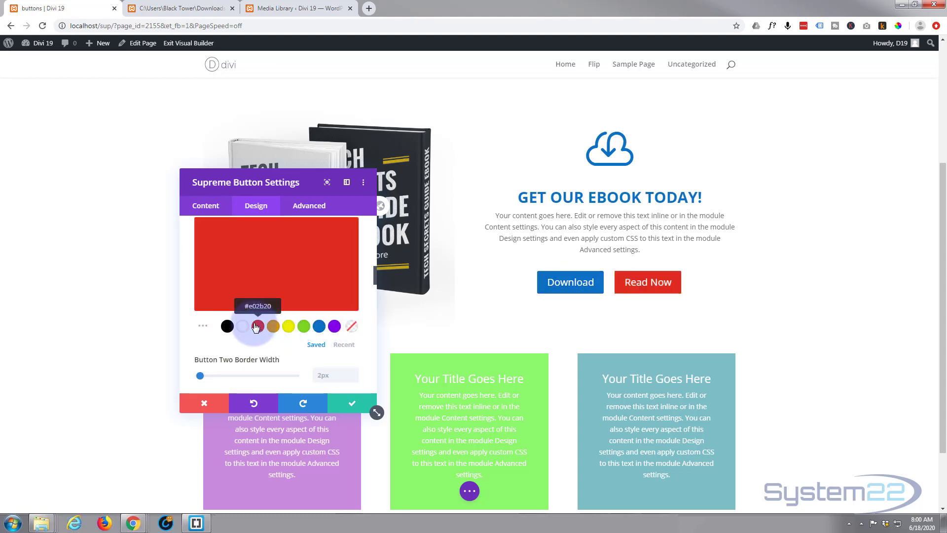
scroll(243, 312, "up", 3)
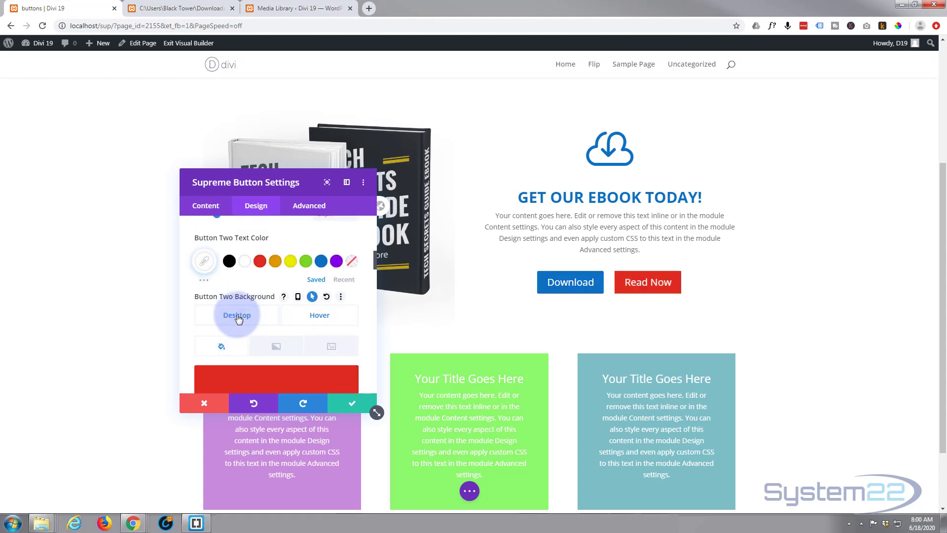
left_click(237, 318)
scroll(251, 326, "down", 2)
left_click(253, 329)
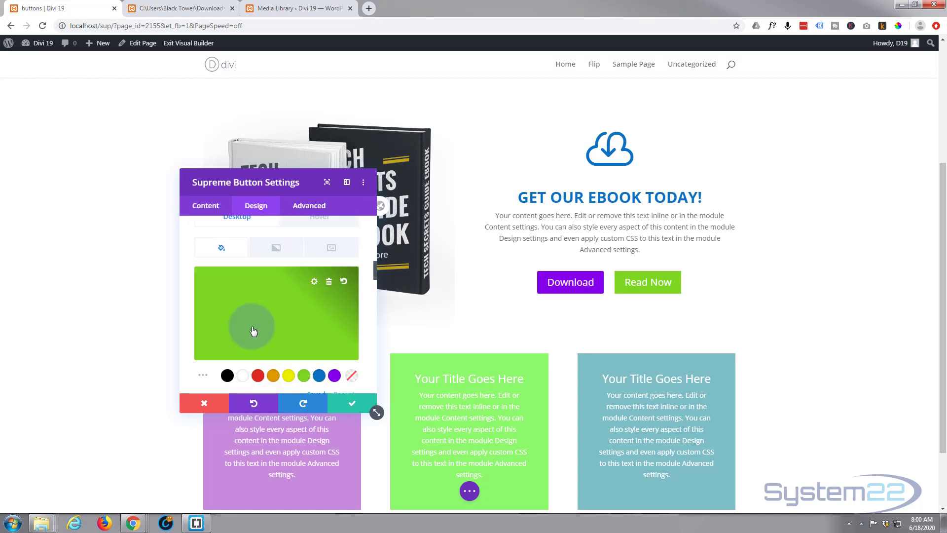
Step: Set Button Two's border width to 0px and turn off its icon, saving the module settings
scroll(252, 327, "down", 3)
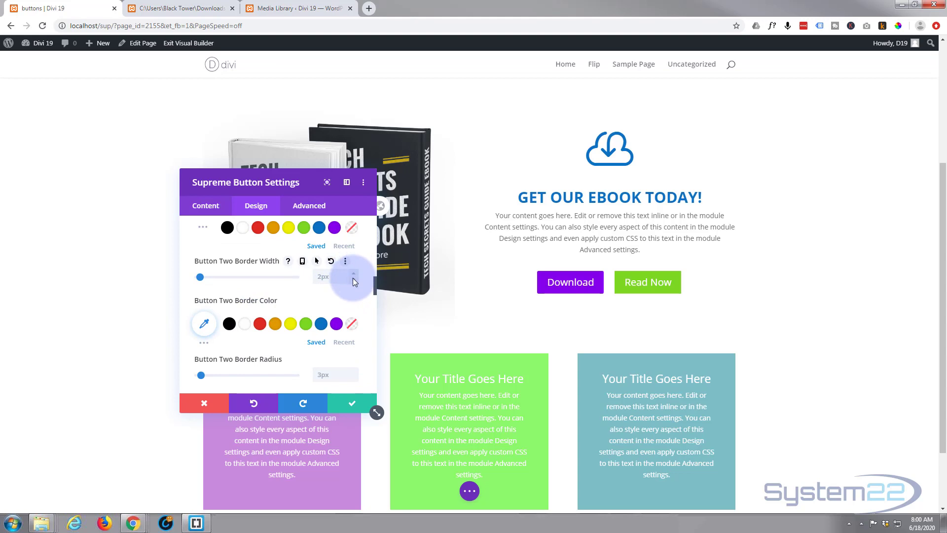
left_click(354, 279)
left_click(353, 279)
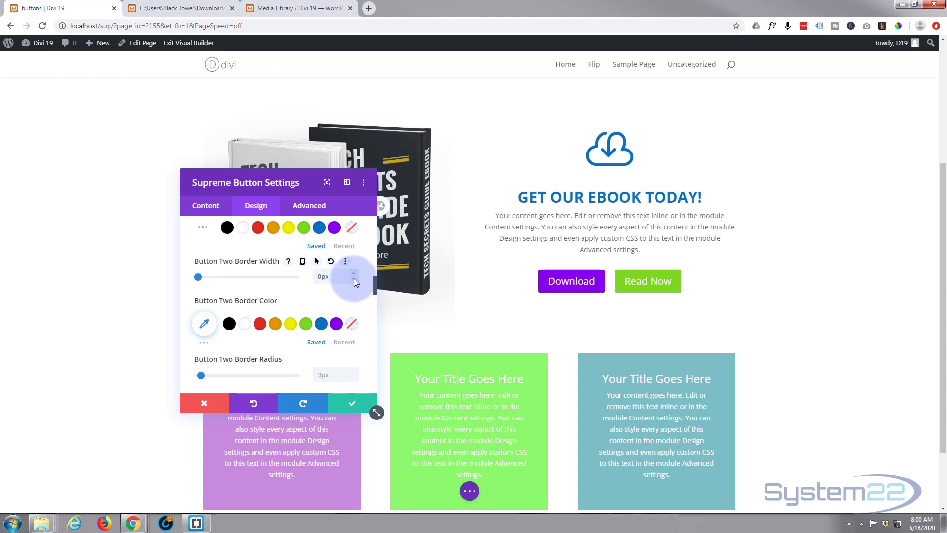
scroll(284, 288, "down", 3)
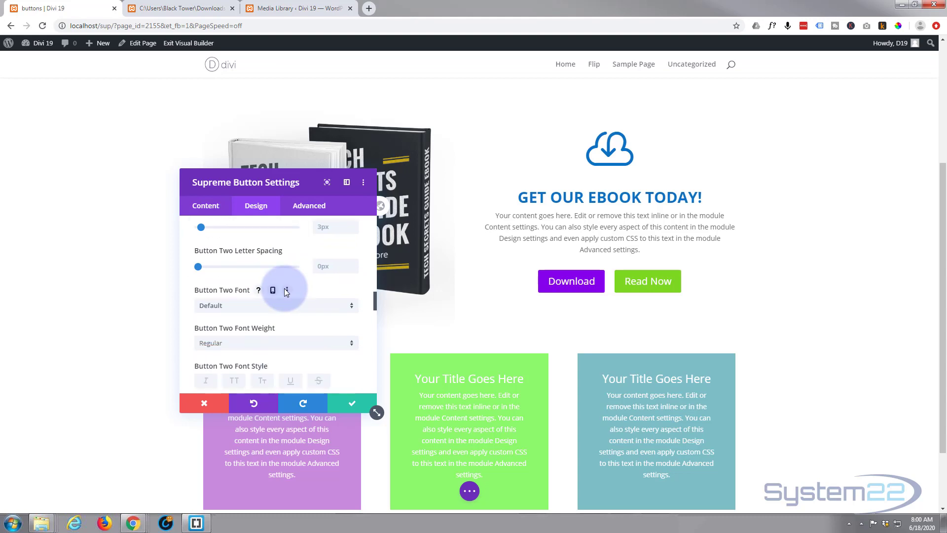
mouse_move(287, 291)
scroll(286, 288, "down", 4)
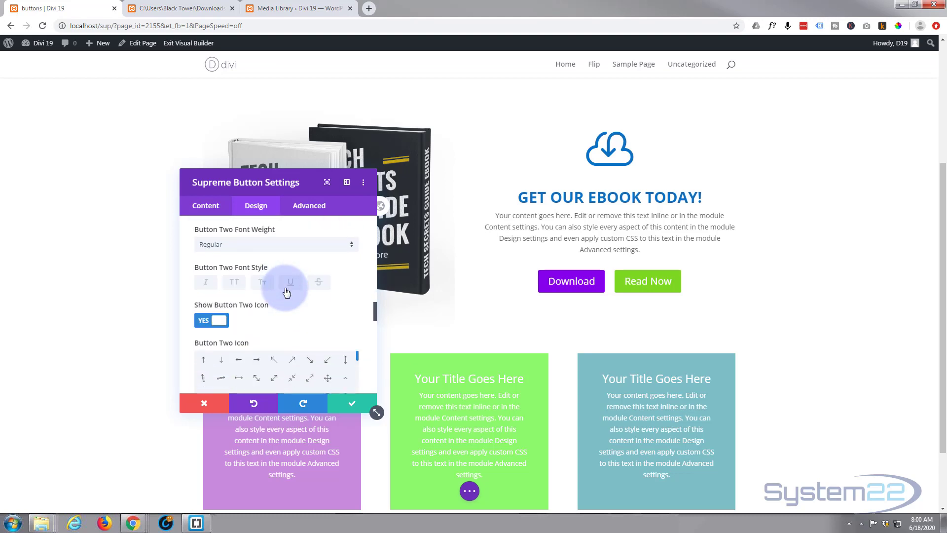
left_click(214, 275)
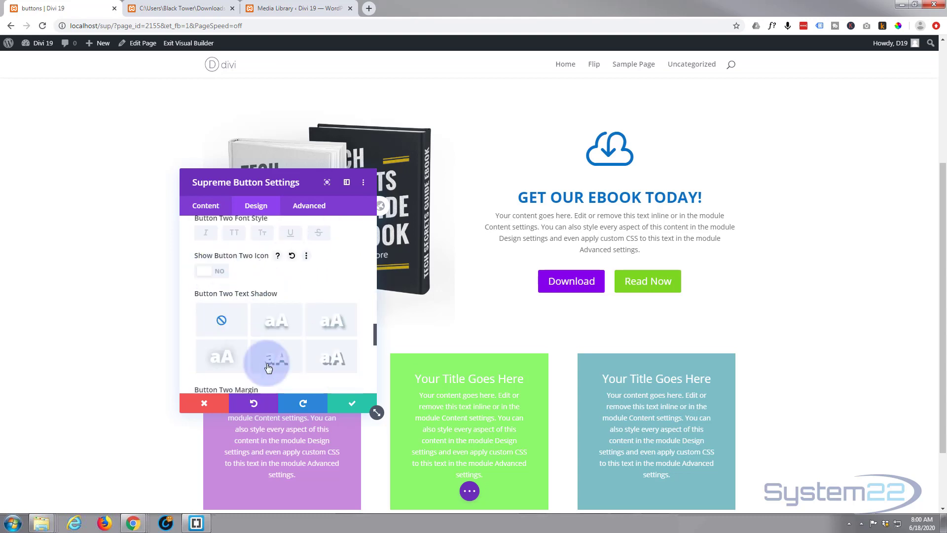
left_click(353, 404)
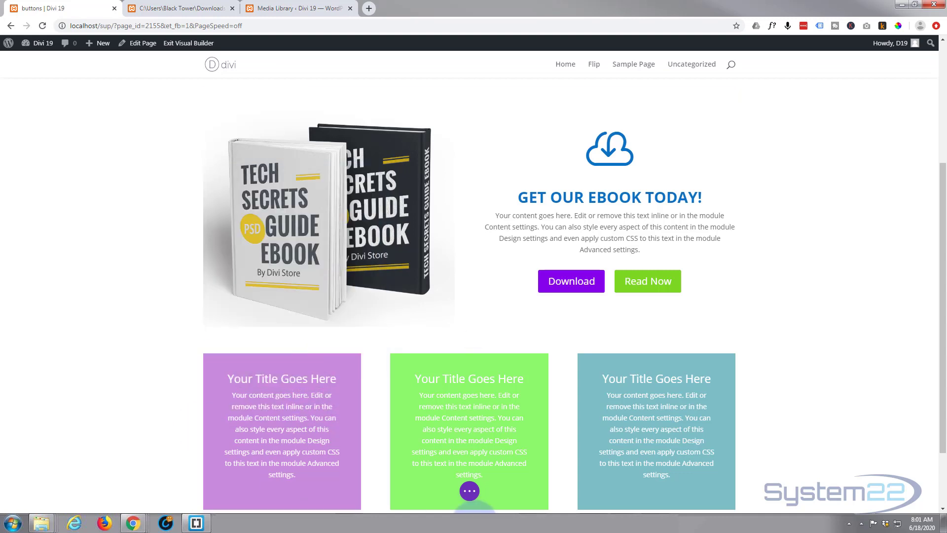
Step: Save the page as a draft and exit the Visual Builder
left_click(469, 492)
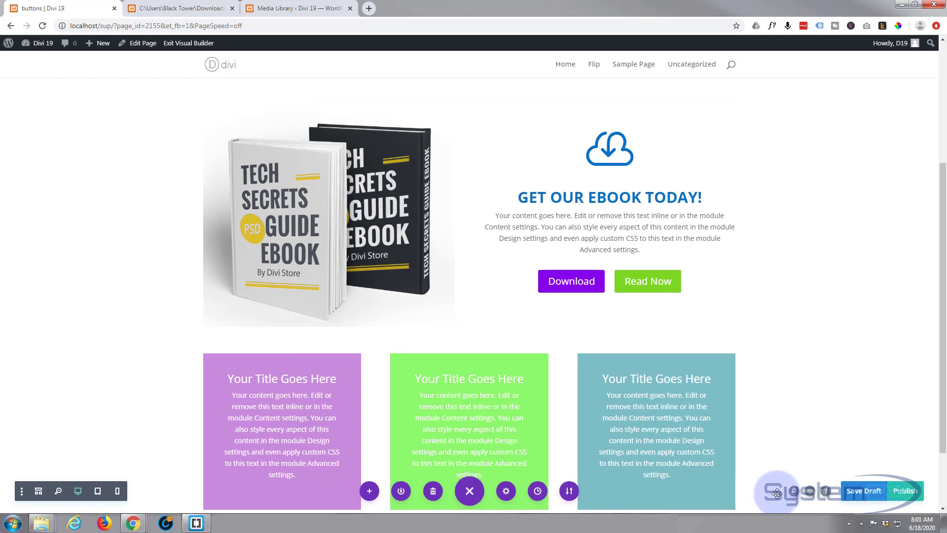
left_click(859, 491)
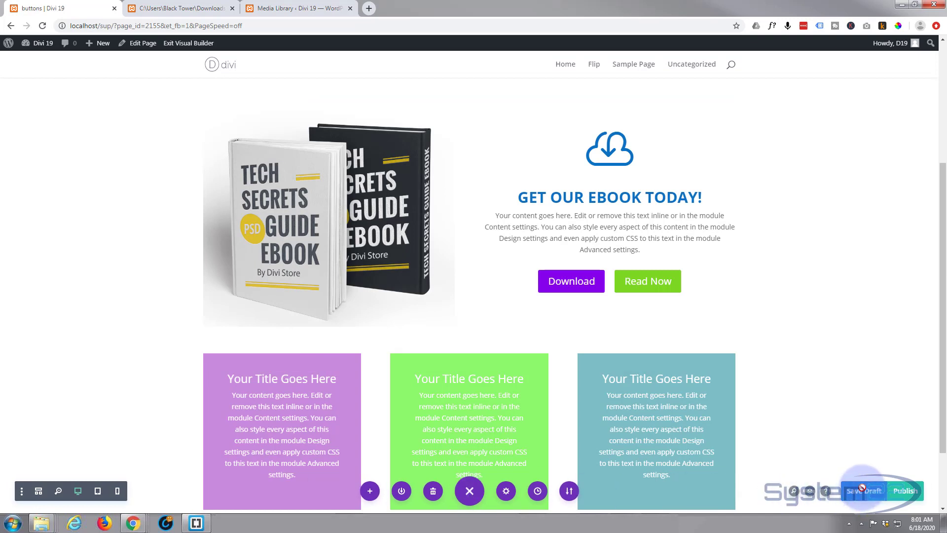
left_click(181, 44)
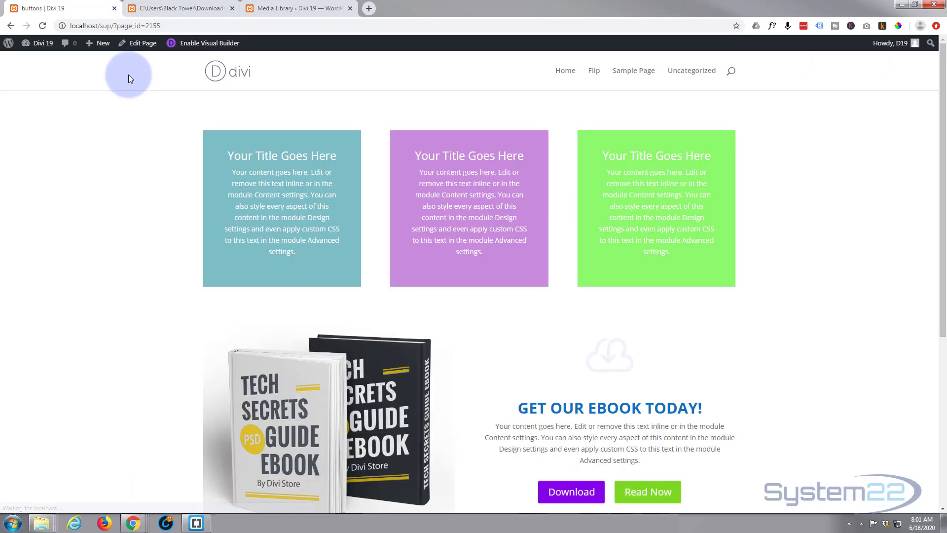
Step: Test both ebook buttons on the live page: download the PDF with Download, view it with Read Now, and return to the page
scroll(114, 162, "down", 4)
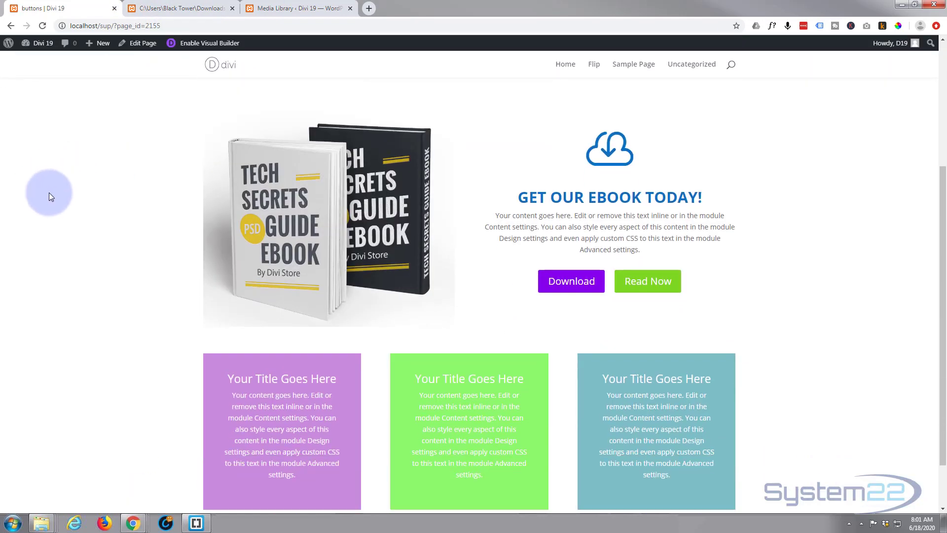
left_click(566, 284)
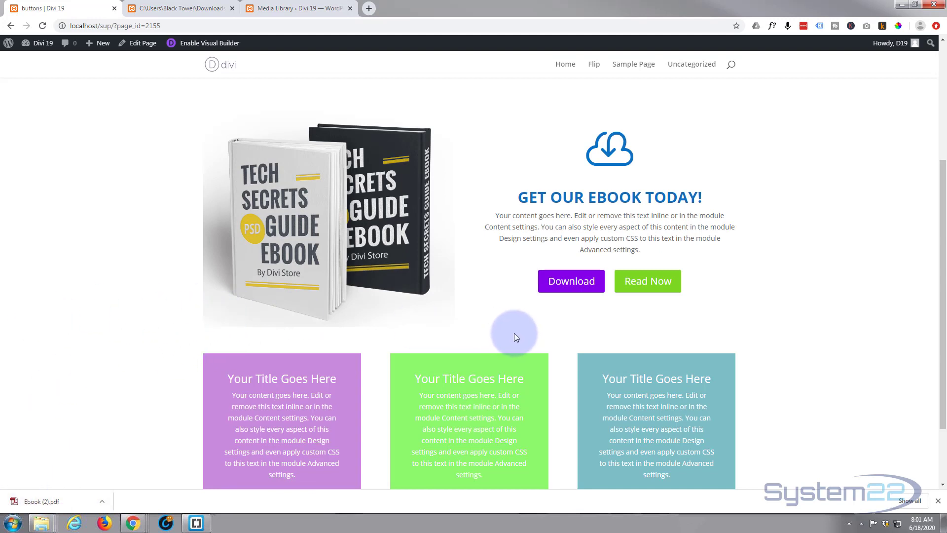
left_click(658, 285)
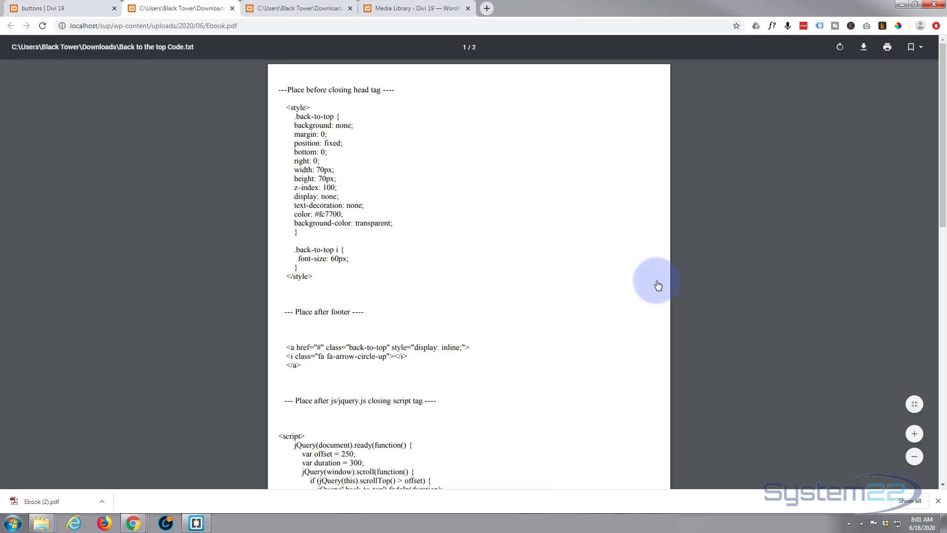
scroll(582, 277, "down", 6)
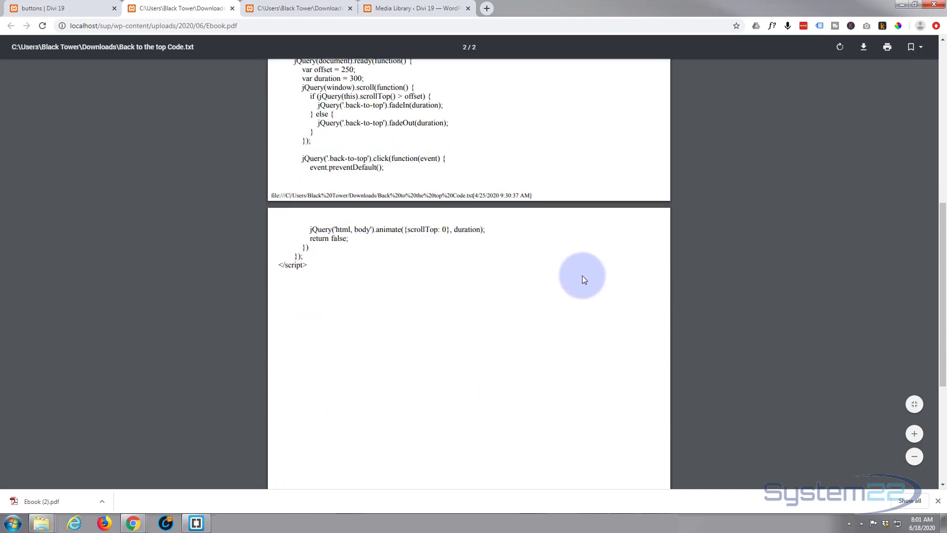
scroll(582, 276, "up", 6)
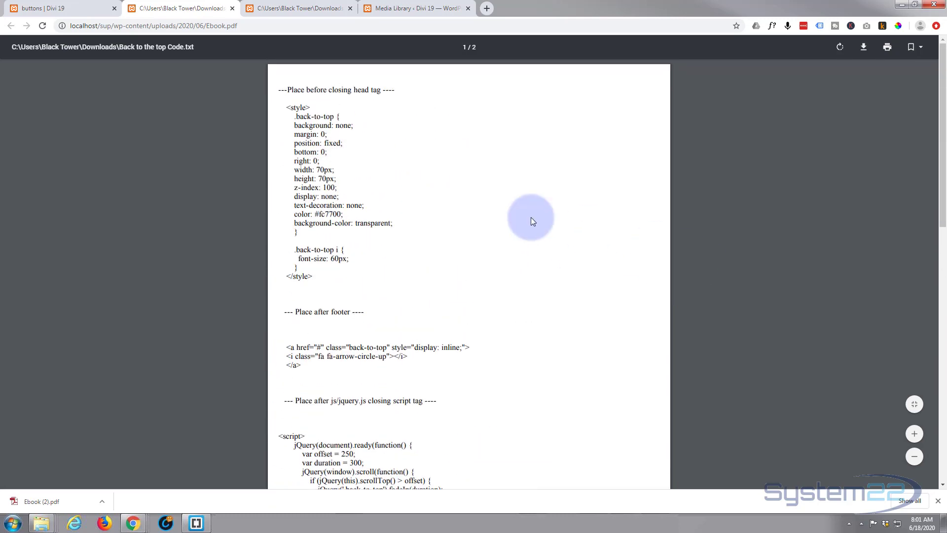
left_click(232, 8)
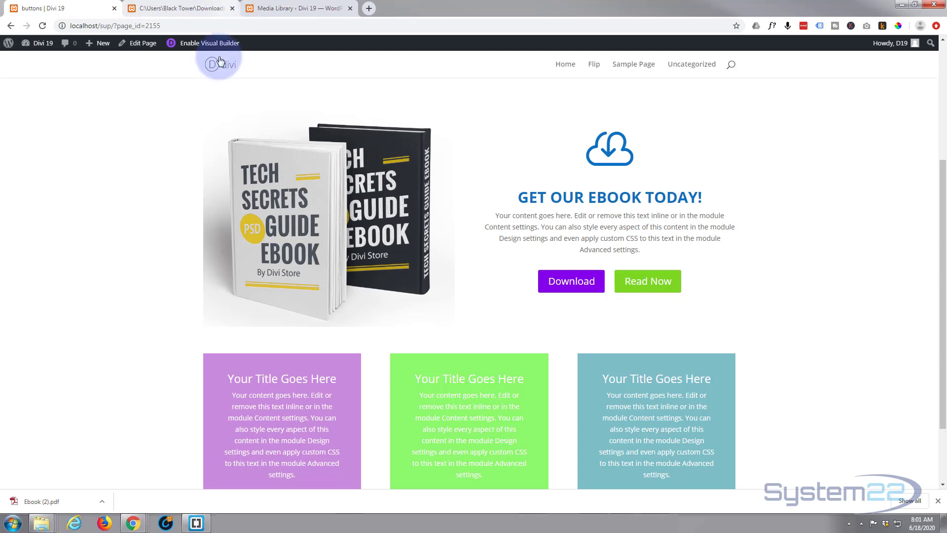
scroll(66, 277, "up", 2)
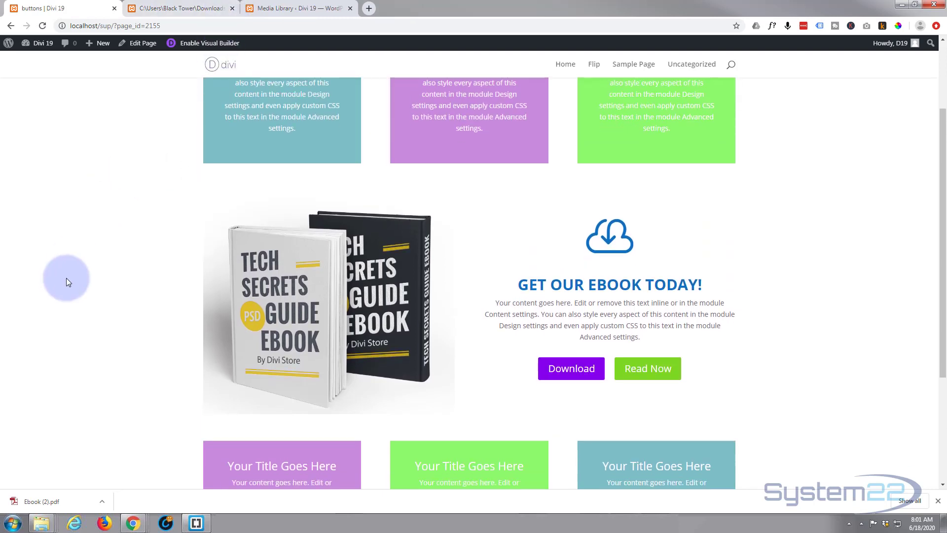
scroll(66, 278, "down", 1)
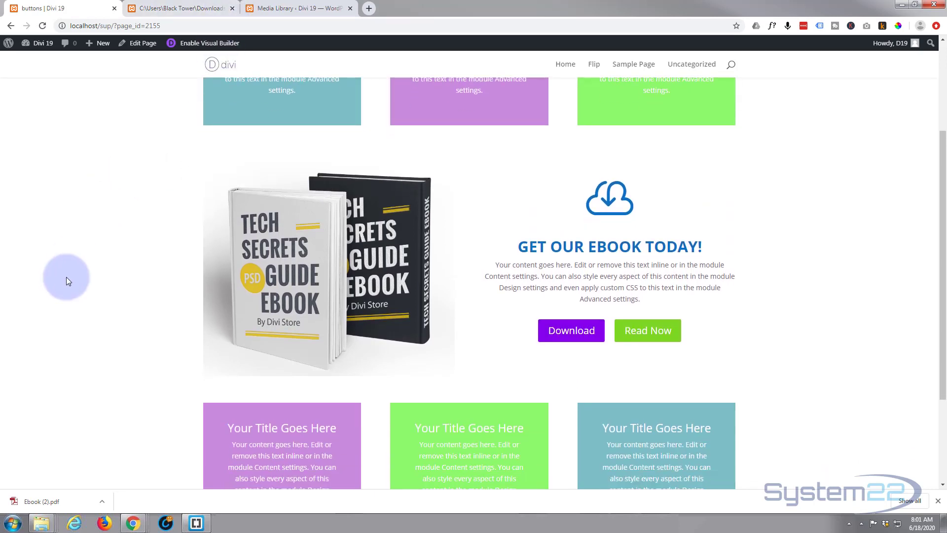